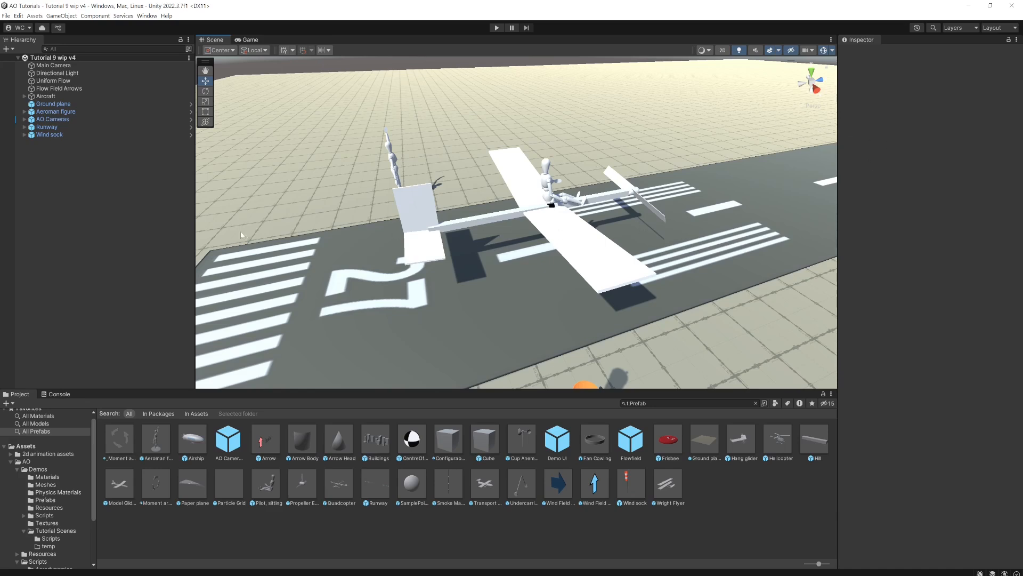
Step: Slide the aircraft's wing back along the fuselage towards the tail, to a Z position of about -1.9
left_click(24, 96)
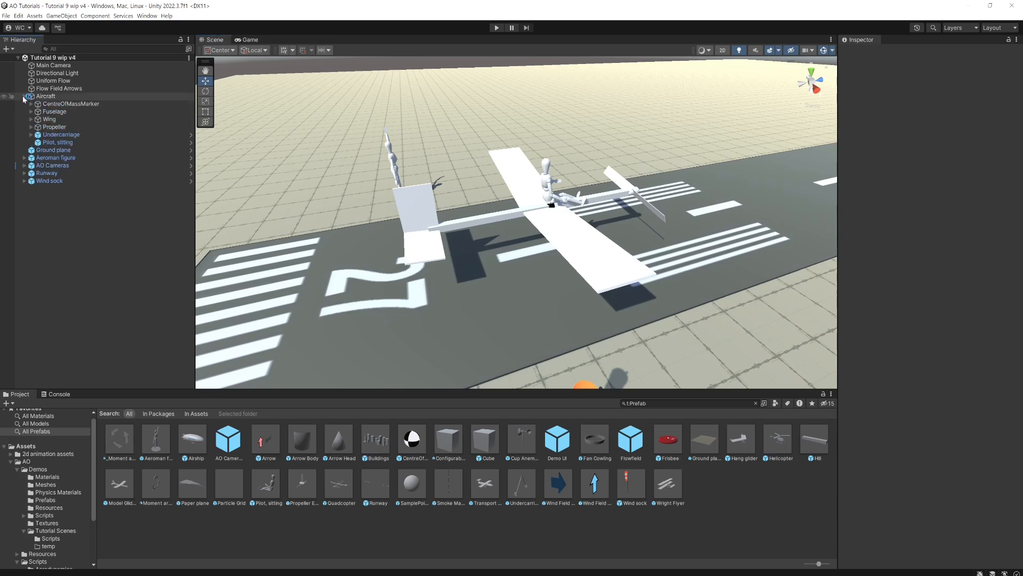
left_click(46, 120)
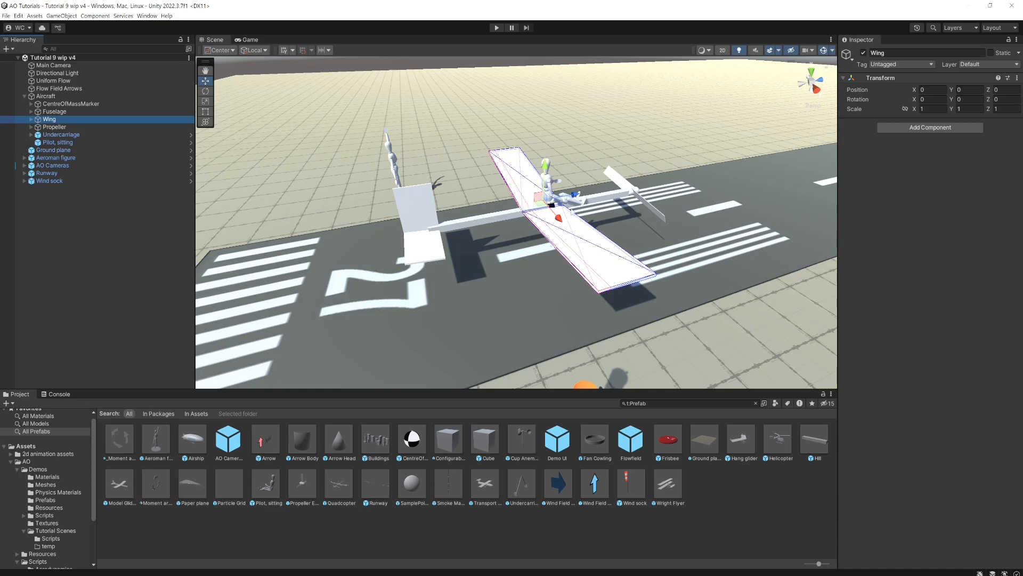
left_click_drag(563, 217, 499, 226)
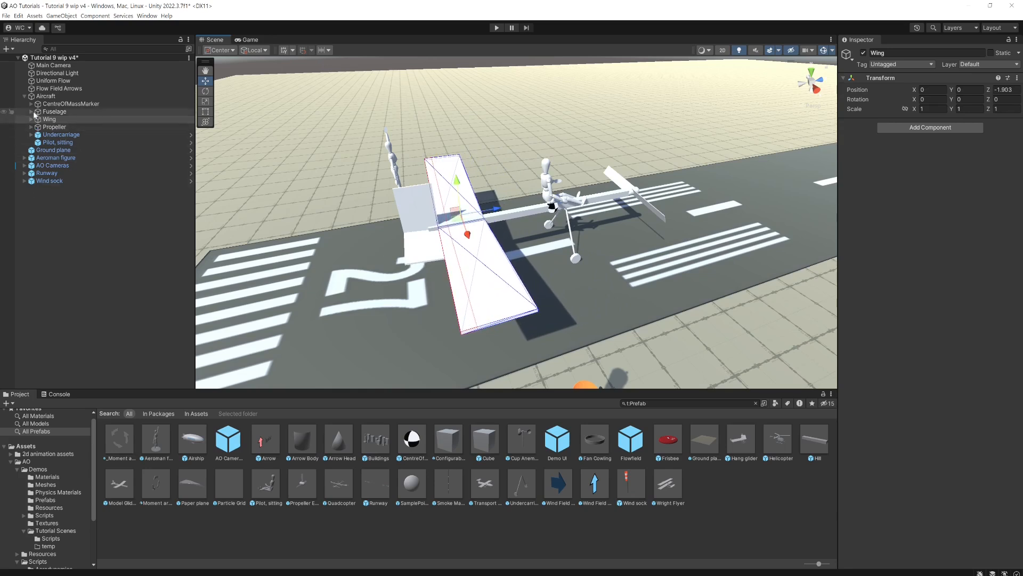
Step: Move the tail's horizontal stabiliser forward to the nose of the fuselage, at a Z position of about 2.49
left_click(30, 111)
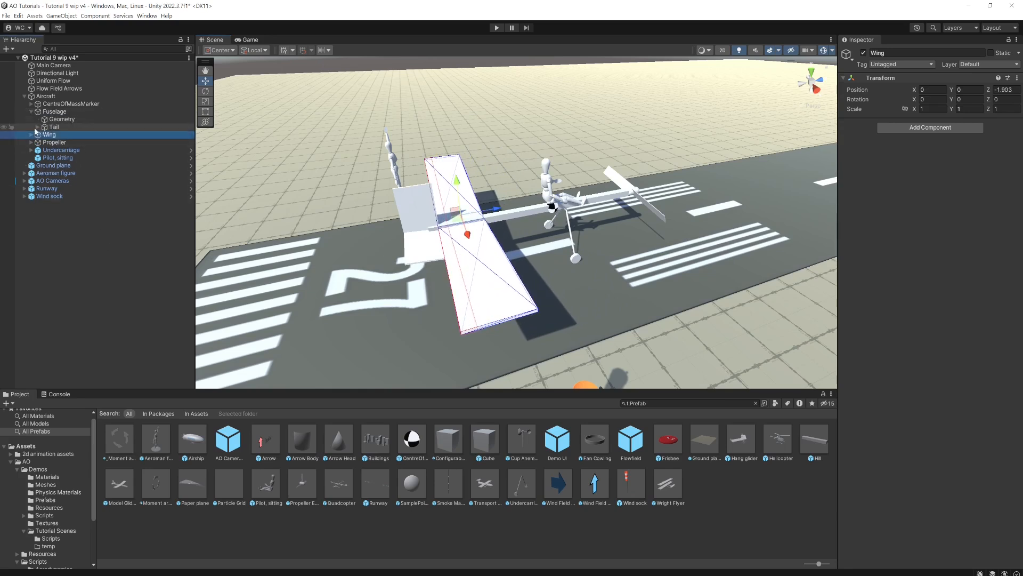
left_click(37, 127)
left_click(53, 142)
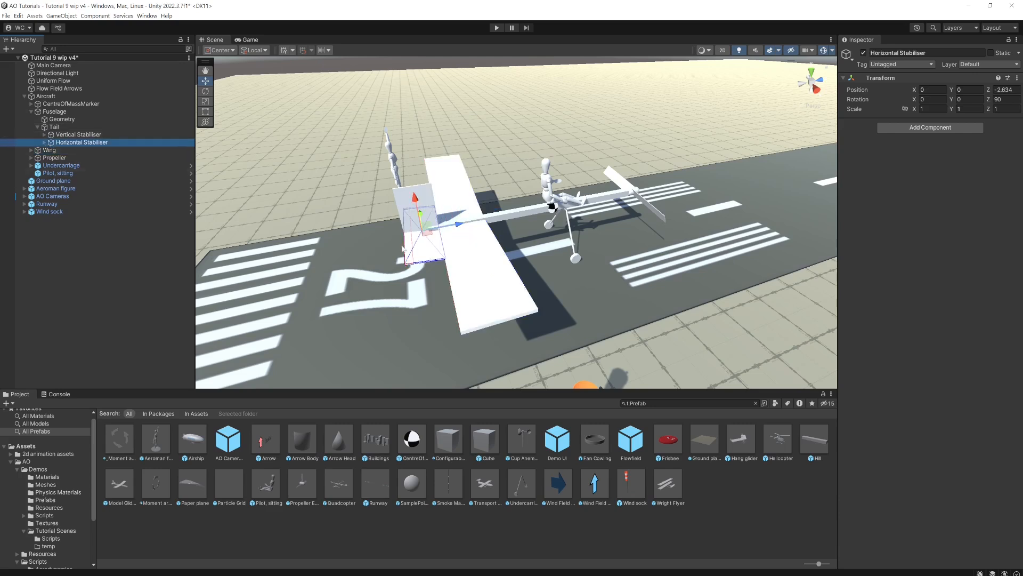
left_click_drag(458, 224, 657, 197)
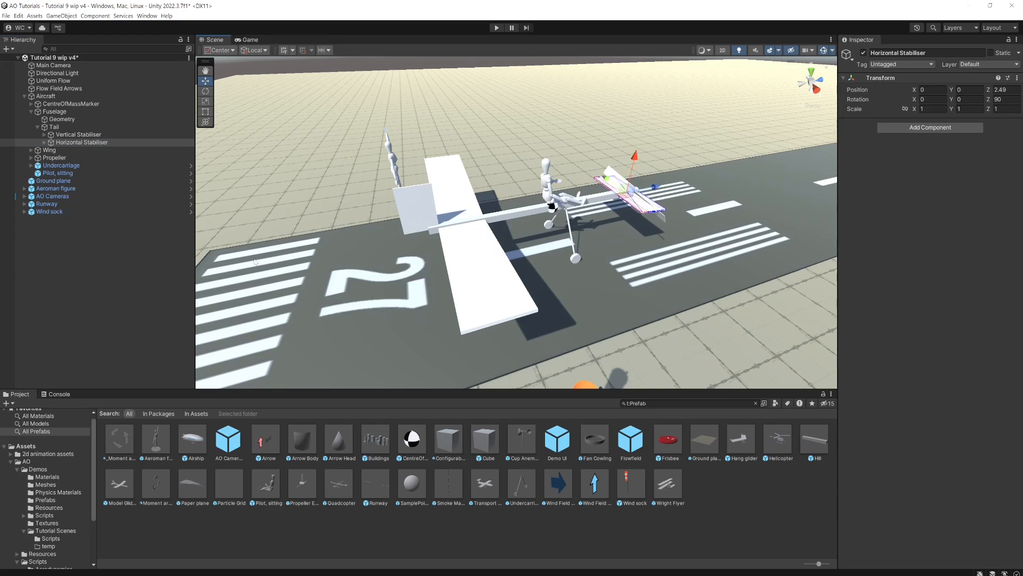
Step: Move the propeller to the rear end of the fuselage, at a Z position of about -3.29
left_click(62, 158)
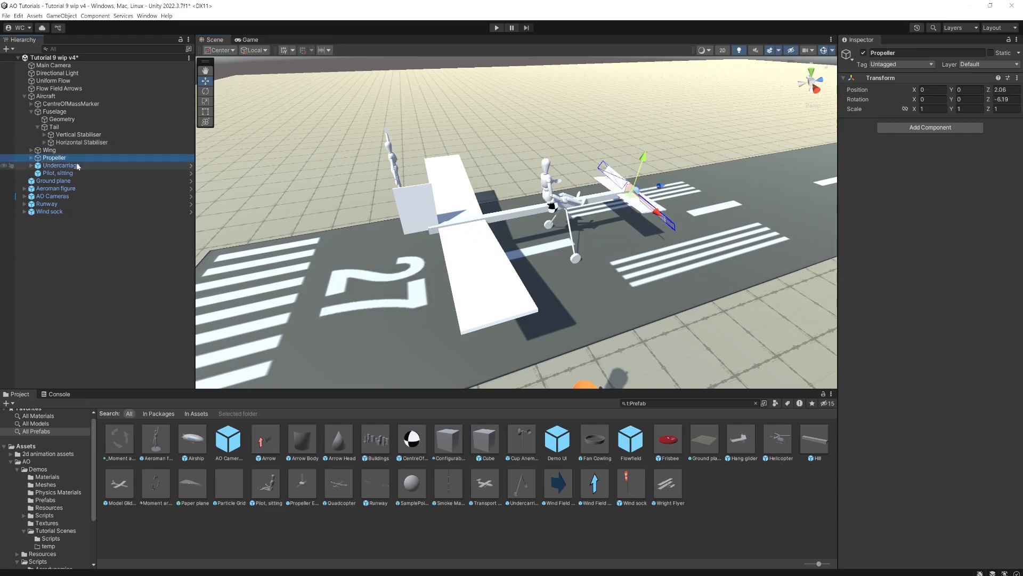
left_click_drag(660, 186, 457, 247)
mouse_move(388, 296)
left_mouse_down("alt")
mouse_move(495, 237)
mouse_move(493, 253)
mouse_move(448, 282)
mouse_move(372, 295)
left_mouse_up("alt")
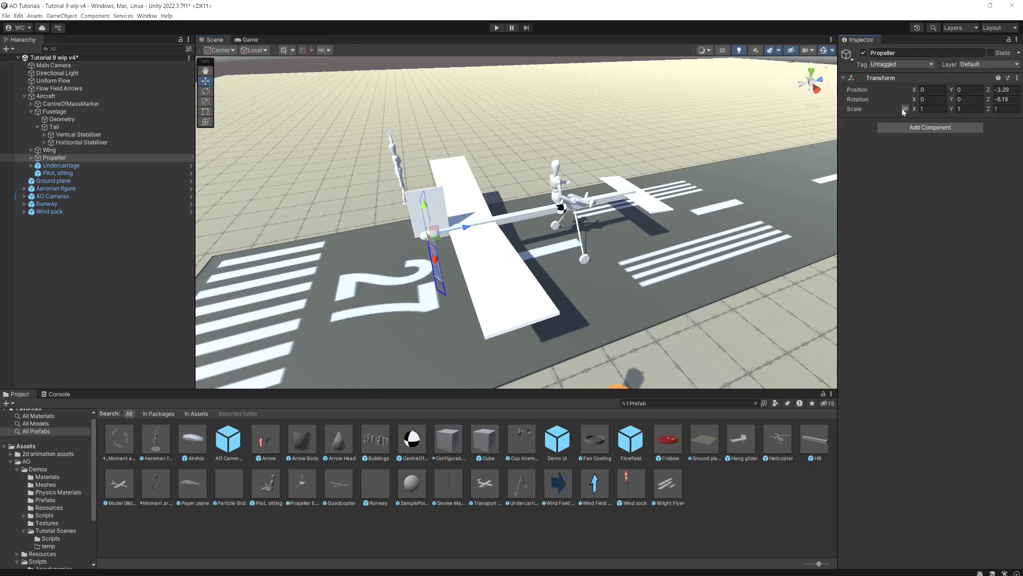
Step: Scale the propeller uniformly to 0.8 with its proportions constrained
left_click(928, 108)
left_click(928, 110)
type(".8")
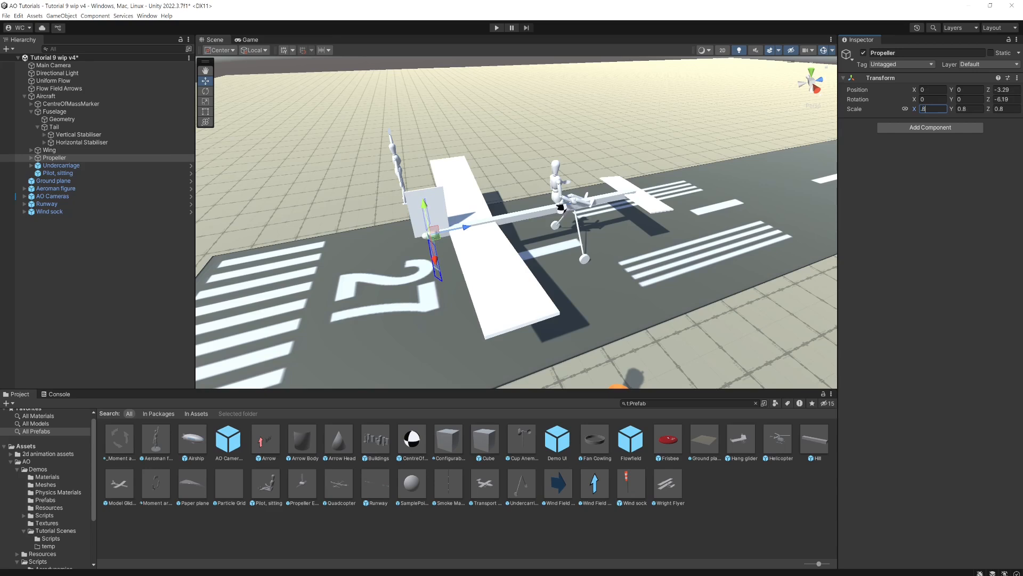
scroll(418, 263, "up", 3)
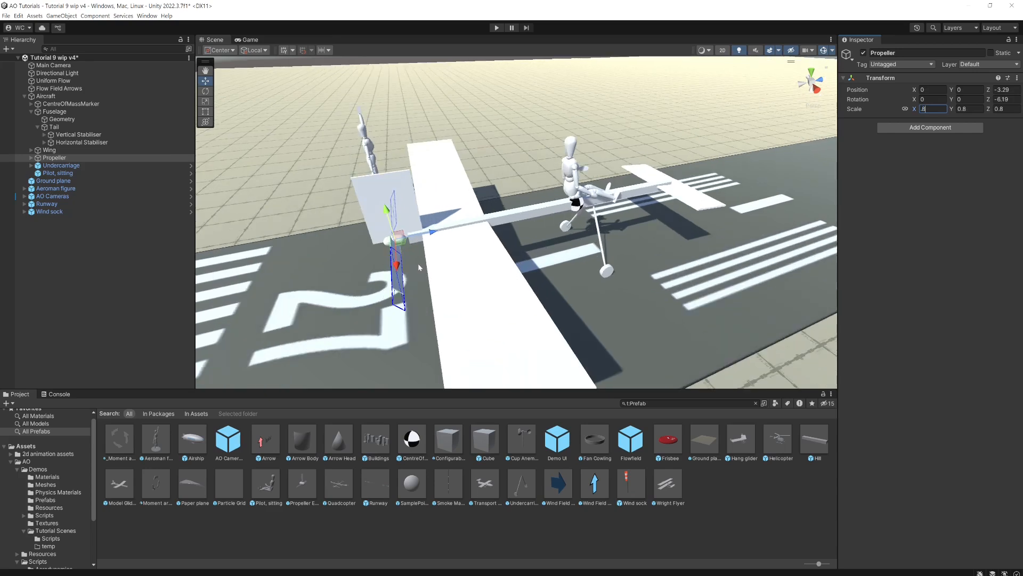
mouse_move(393, 273)
left_mouse_down("alt")
mouse_move(414, 256)
mouse_move(387, 273)
left_mouse_up("alt")
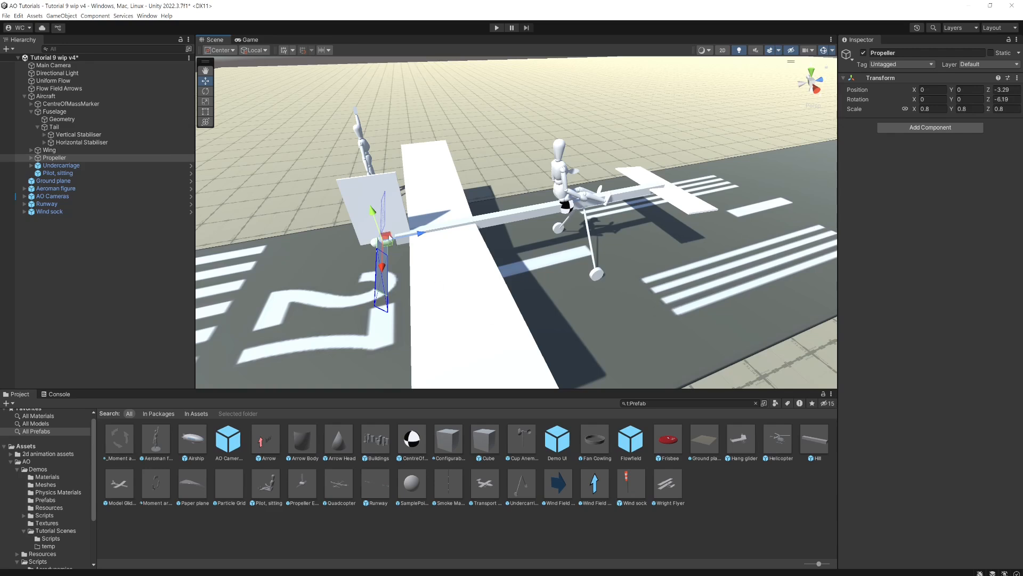
Step: Move the vertical stabiliser out to the near wing tip, at about X 3.025 and Z -2.435
left_click(79, 134)
key("f")
left_click_drag(434, 236, 510, 338)
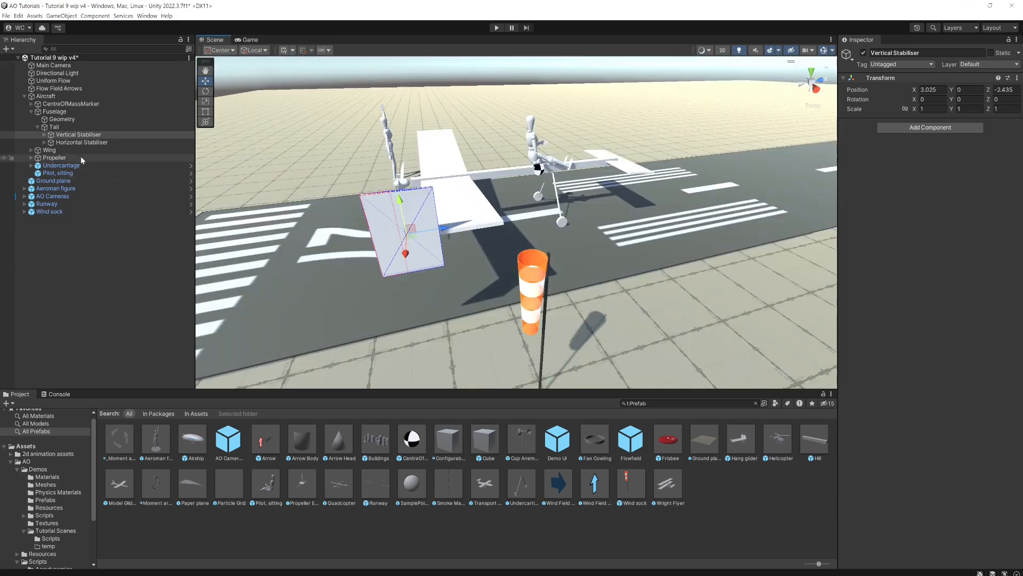
Step: Duplicate the vertical stabiliser and set the copy's X position to -3.025 for the opposite wing tip
left_click(66, 134)
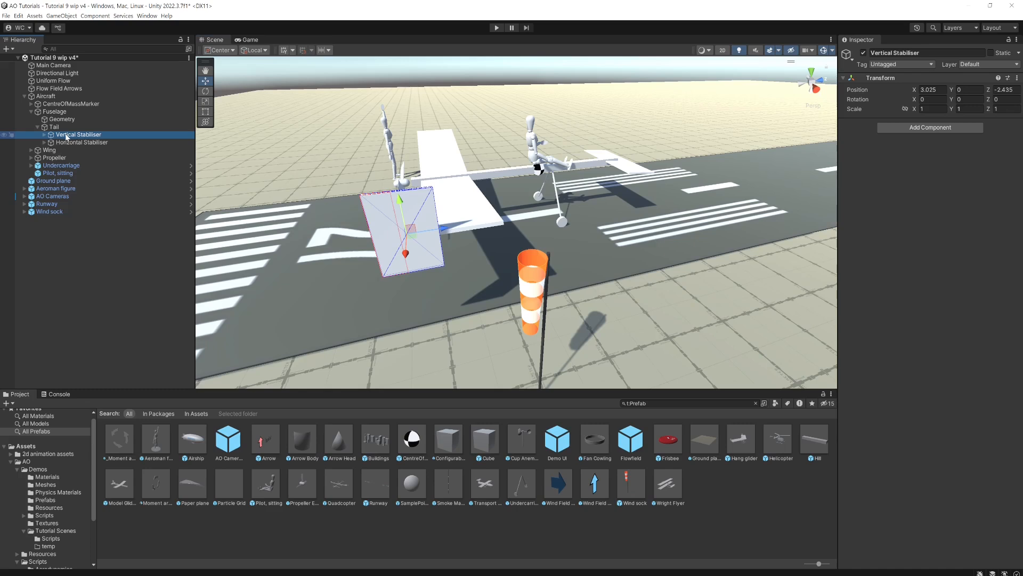
key("ctrl+d")
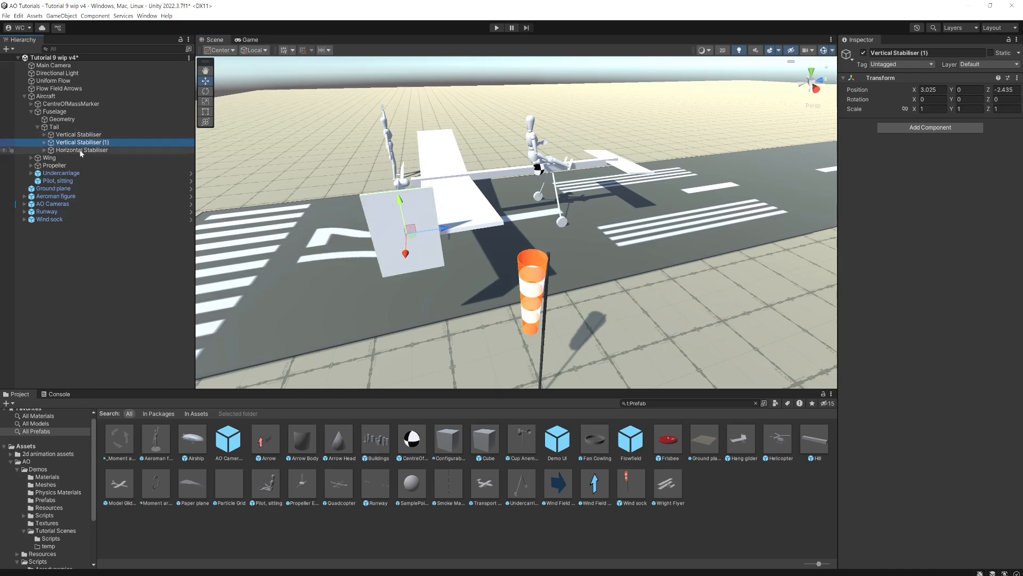
left_click(926, 90)
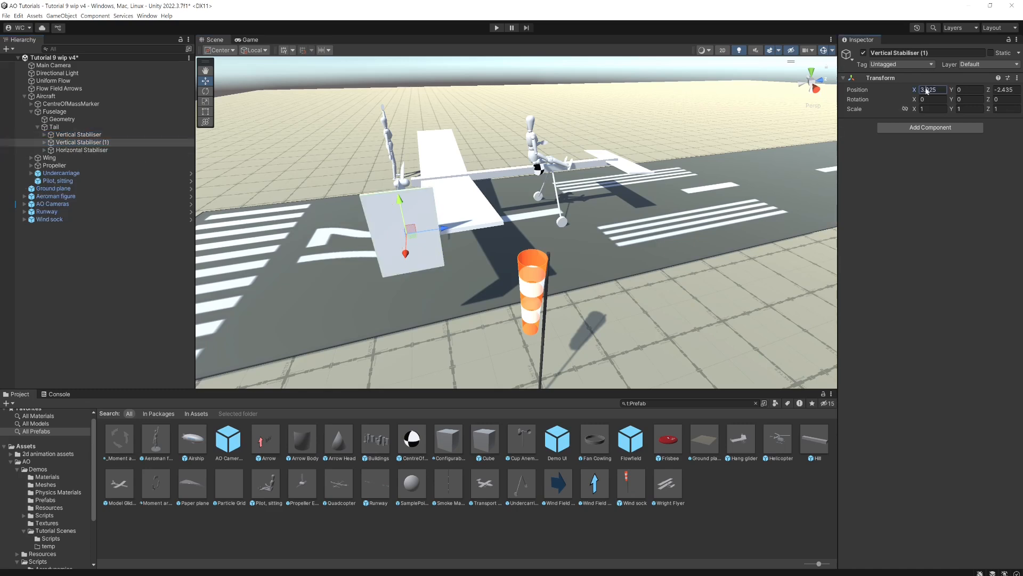
key("Left")
type("-")
left_click_drag(451, 181, 443, 203, "alt")
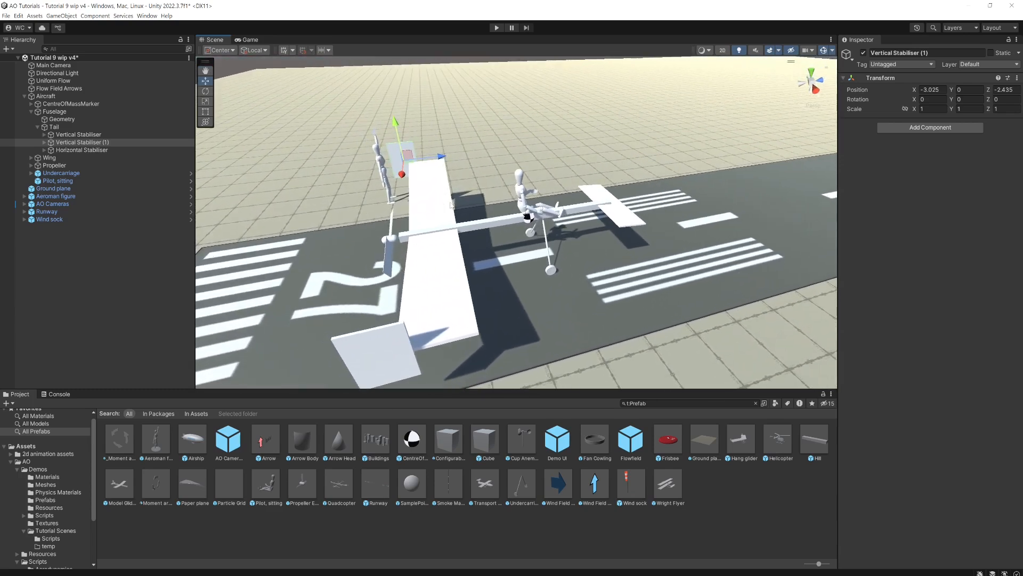
Step: Make the aircraft's Rigidbody kinematic and raise the whole aircraft above the runway to a Y position of about 3.19
left_click(459, 210)
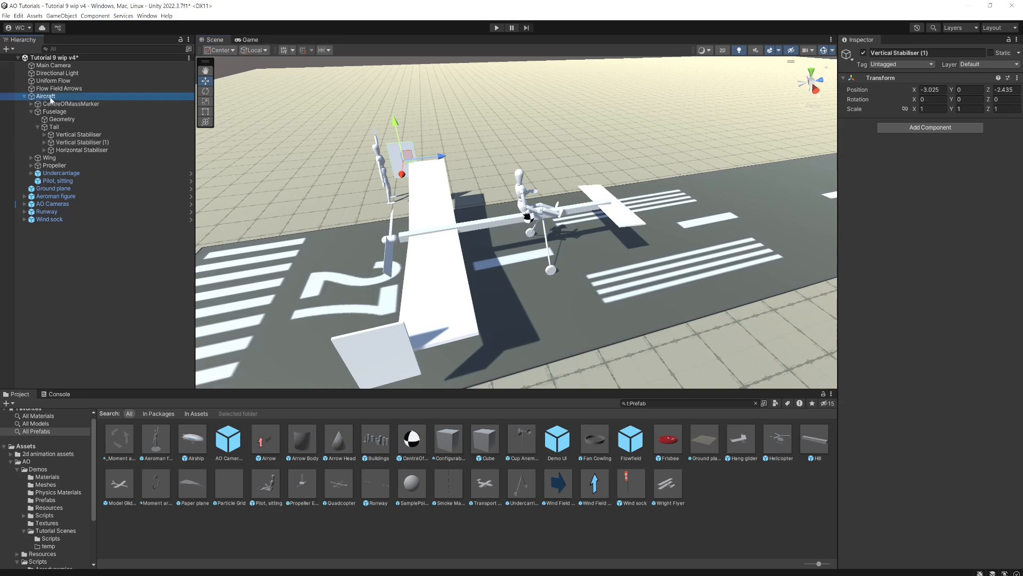
left_click_drag(514, 198, 518, 95)
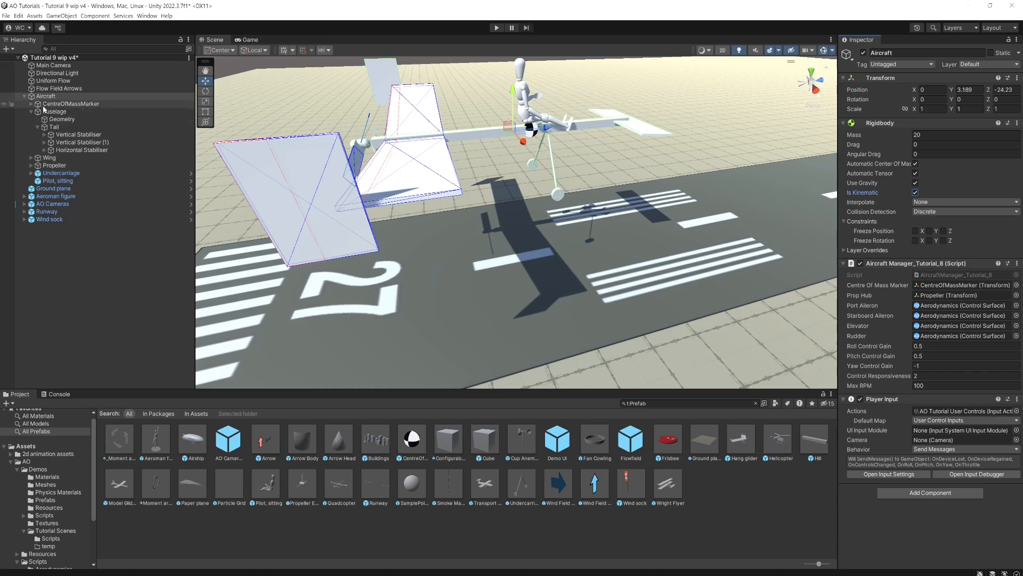
Step: Set the Uniform Flow speed to 10 and disable its turbulence
left_click(48, 81)
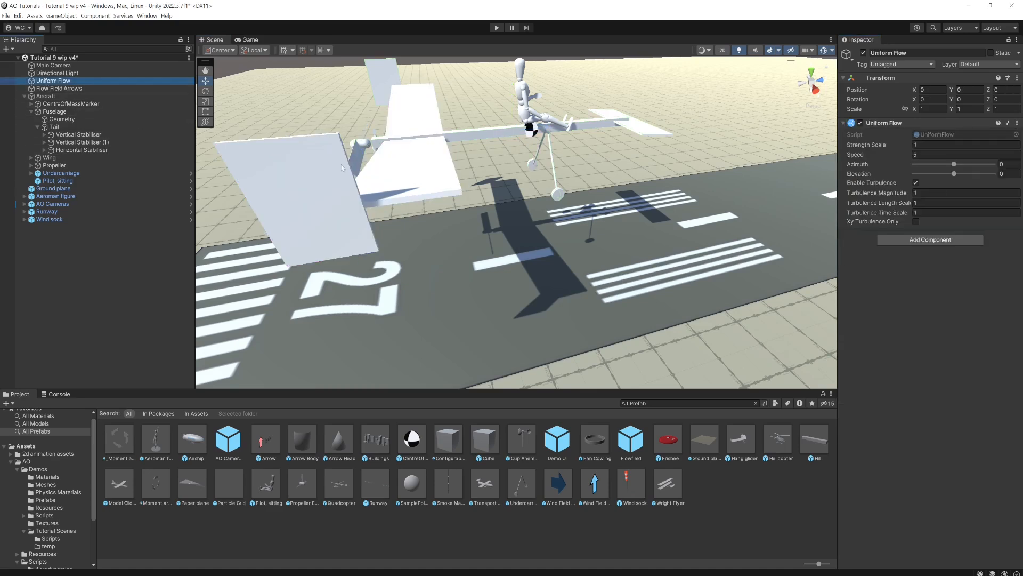
left_click(915, 154)
type("10")
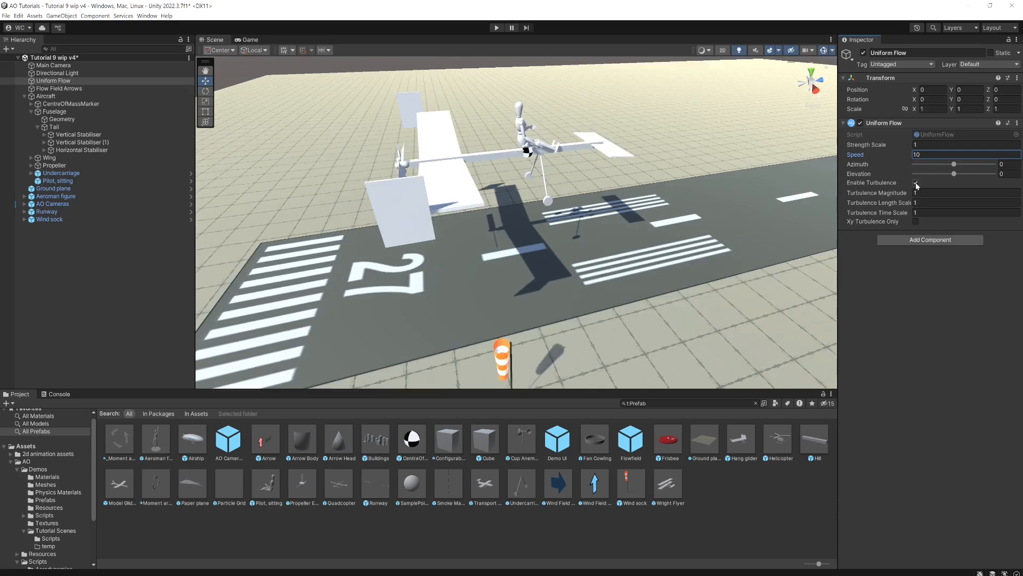
left_click(916, 186)
left_click(916, 183)
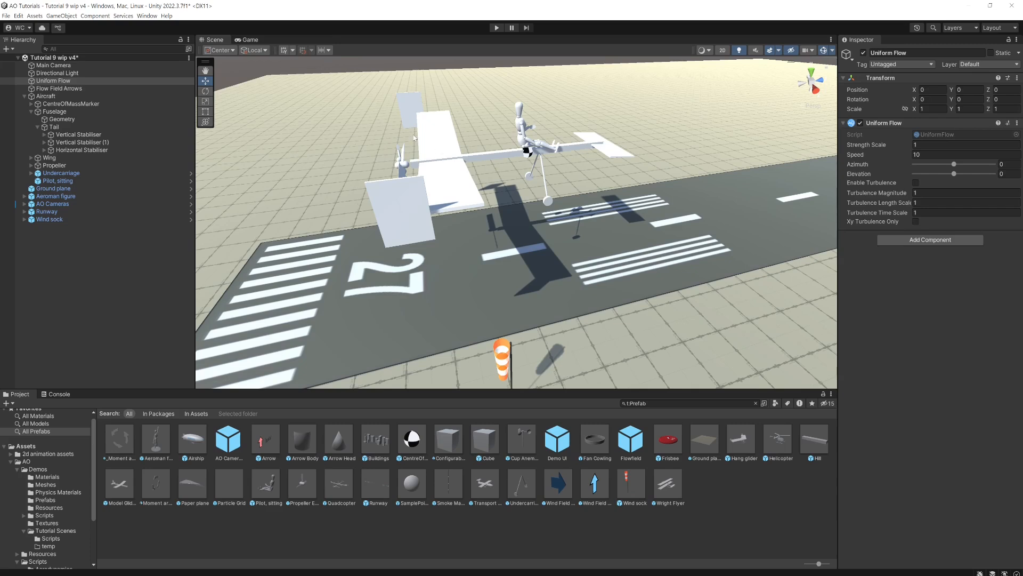
Step: Turn off Auto Orbit on the Aerial orbit camera inside AO Cameras
left_click(25, 204)
left_click(67, 219)
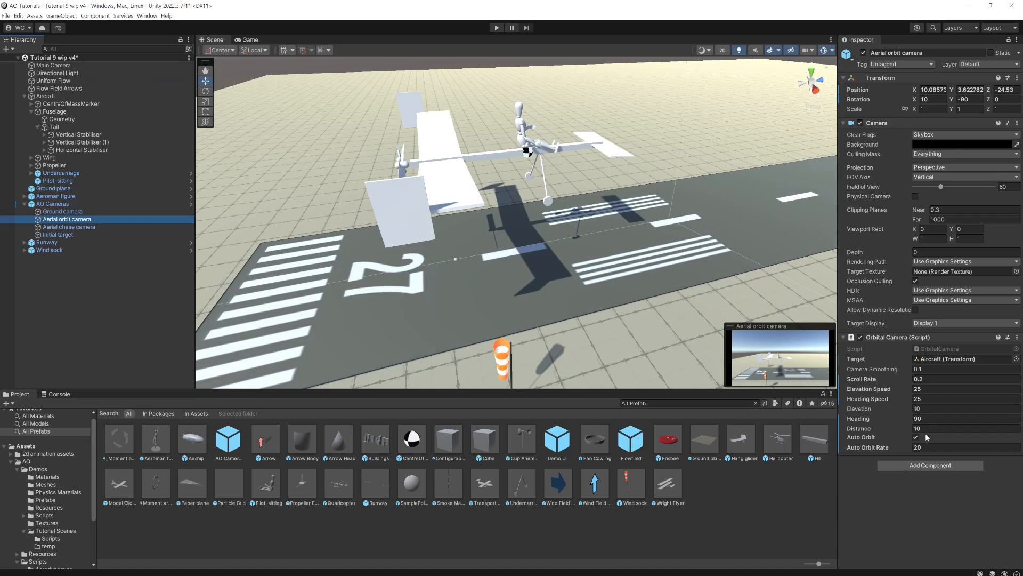
left_click(916, 437)
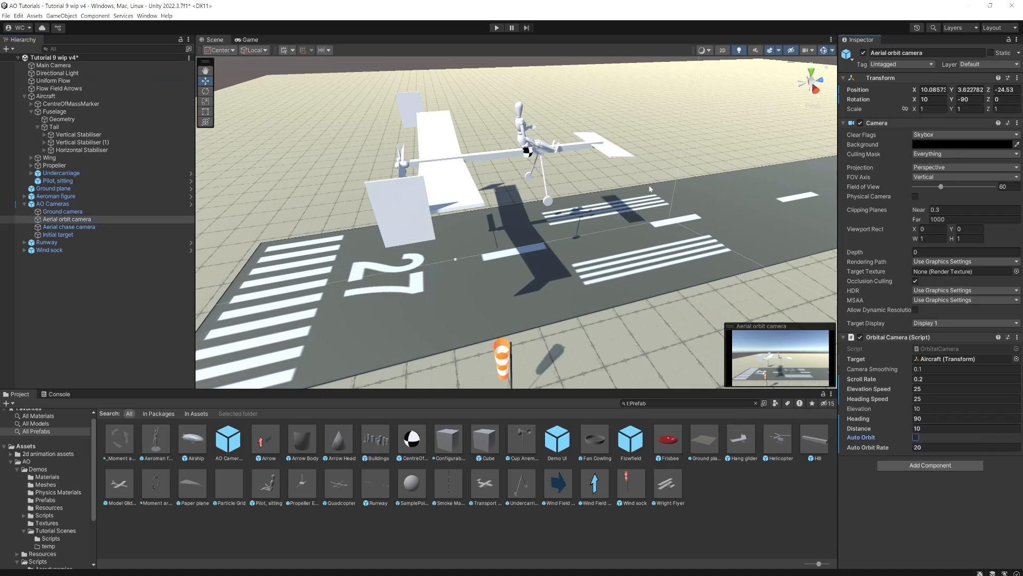
Step: Run the simulation and examine the force arrows on the wing and front stabiliser from the side, up close
left_click(497, 29)
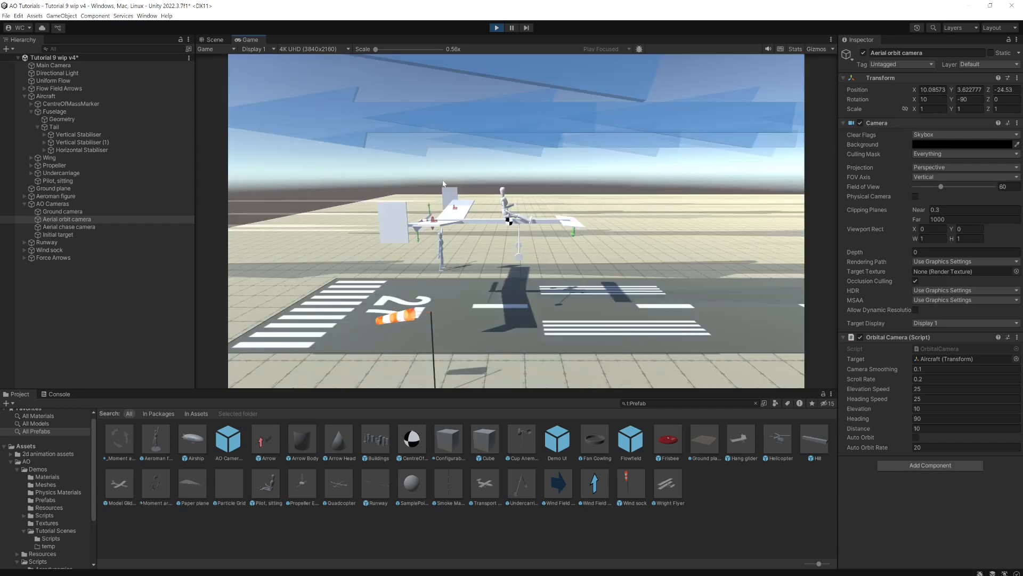
left_click_drag(443, 183, 422, 322)
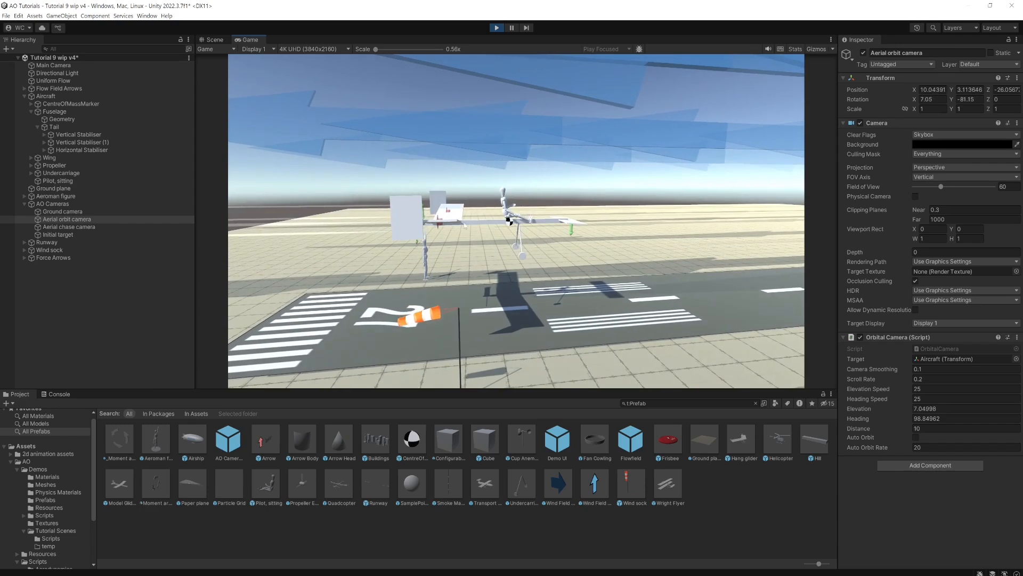
scroll(464, 226, "up", 3)
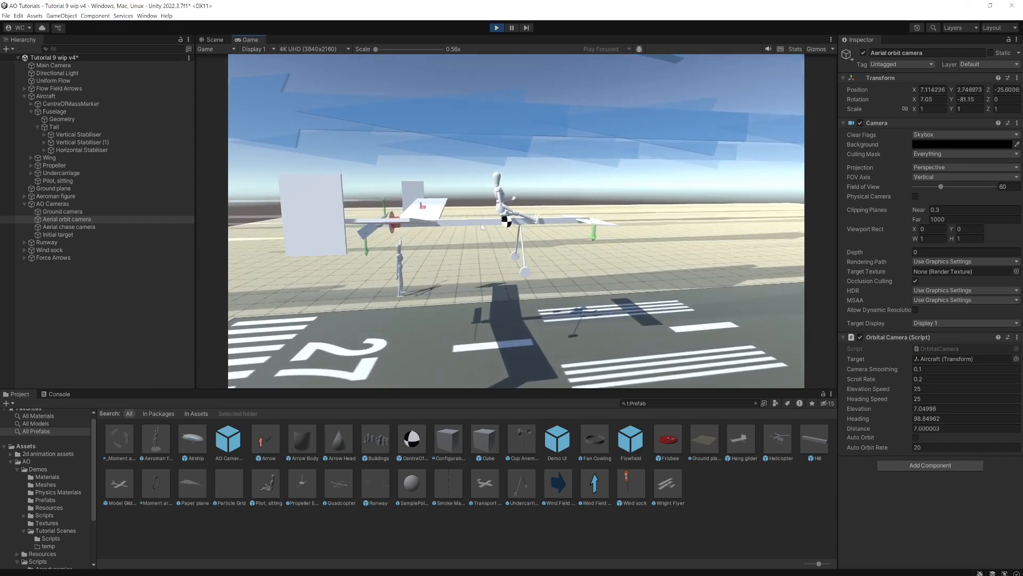
left_click_drag(541, 228, 528, 192)
left_click_drag(433, 184, 414, 216)
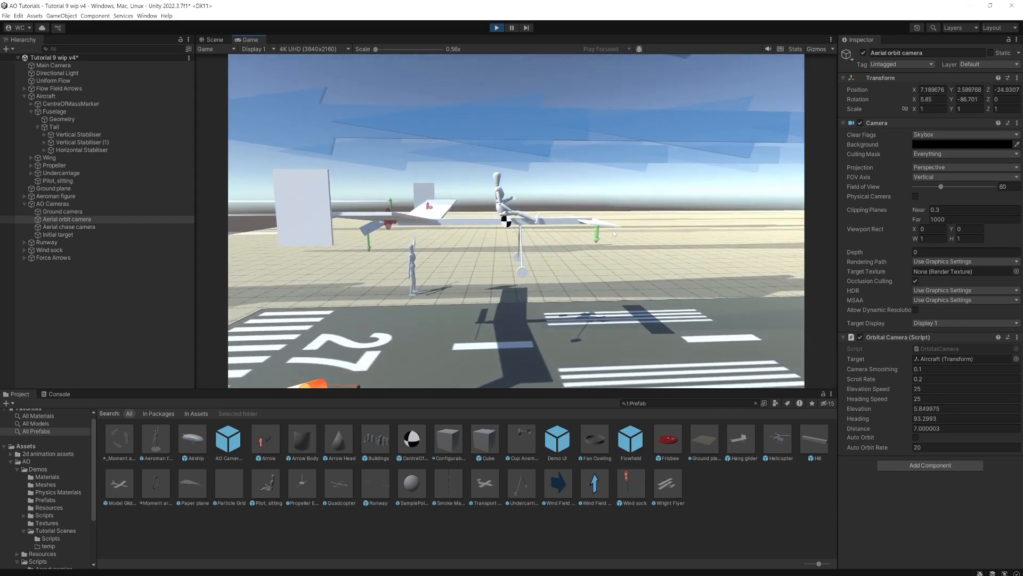
left_click_drag(587, 243, 583, 216)
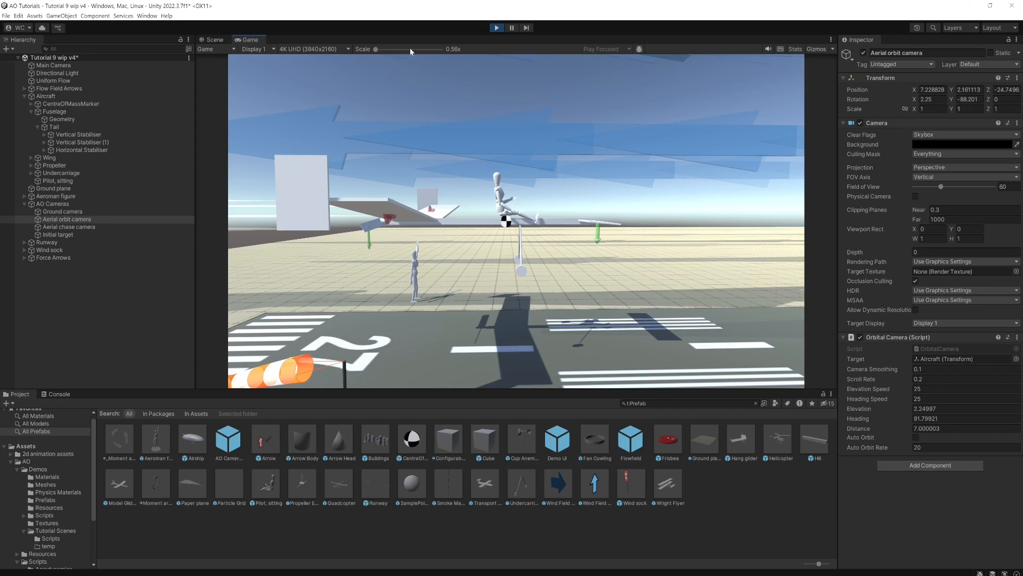
Step: Set the Tailplane Geometry's Y rotation to 5 in the running simulation and inspect the force arrows from other angles
left_click(44, 151)
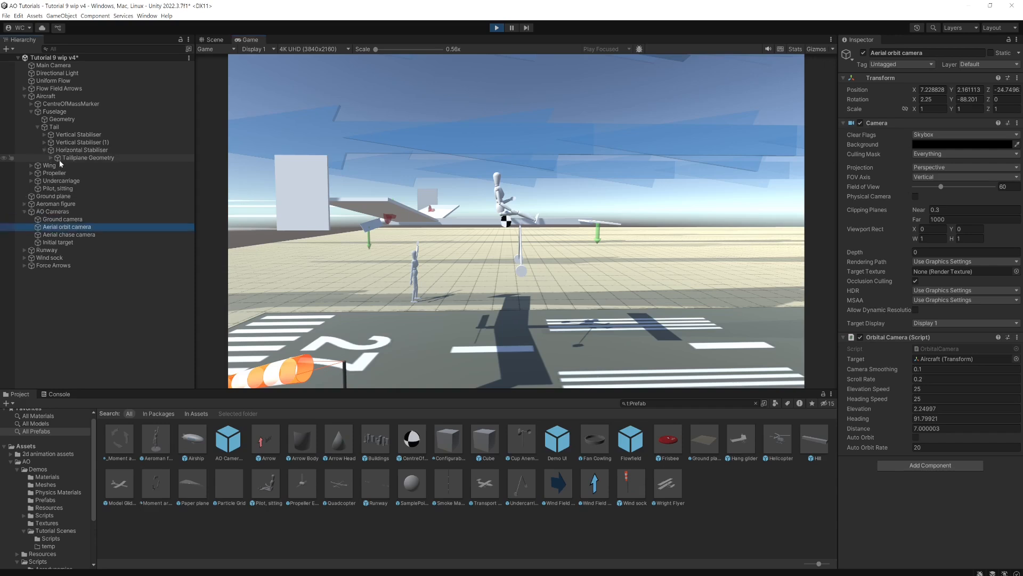
left_click(92, 159)
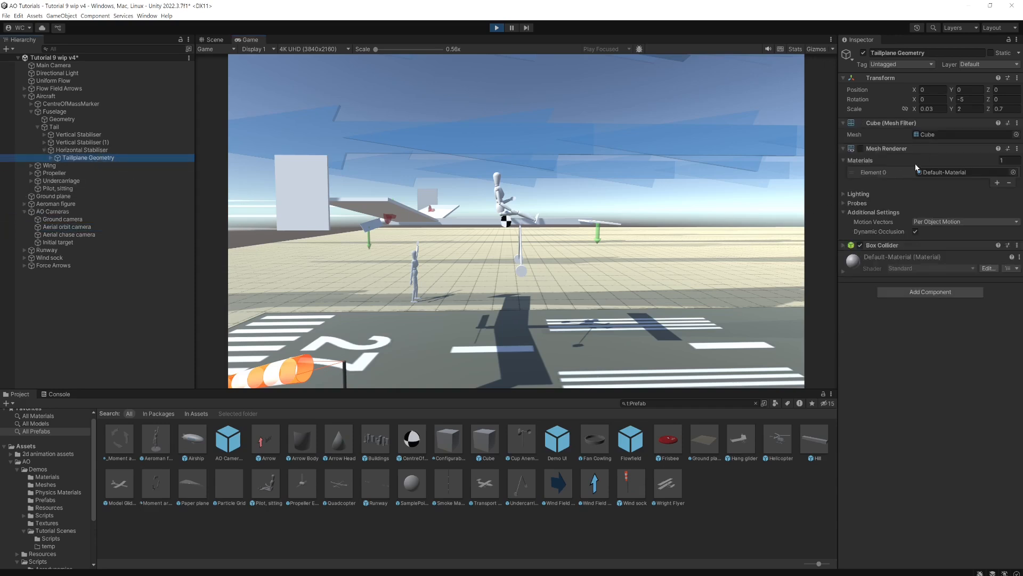
left_click(960, 100)
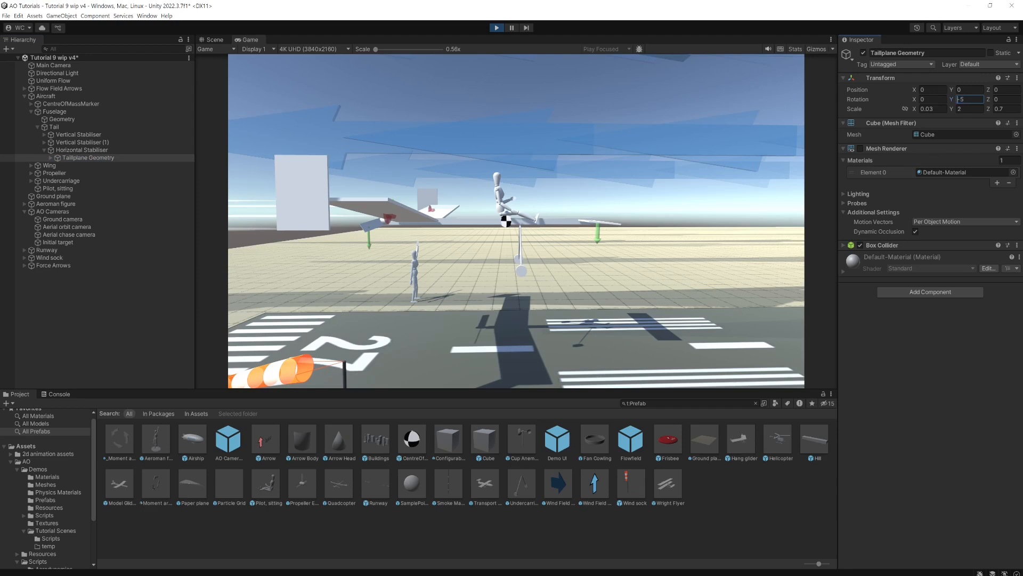
key("Delete")
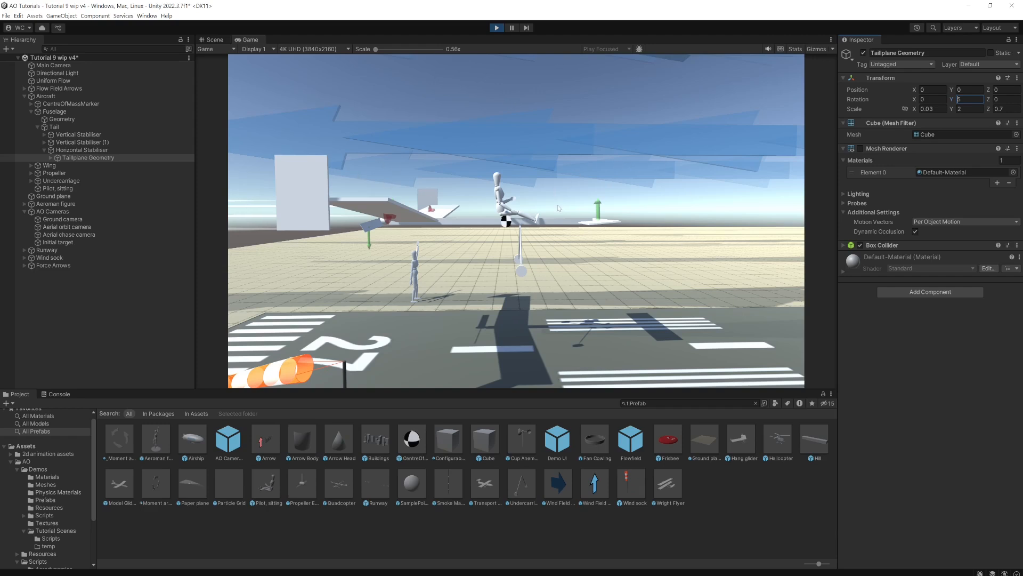
left_click_drag(555, 207, 521, 262)
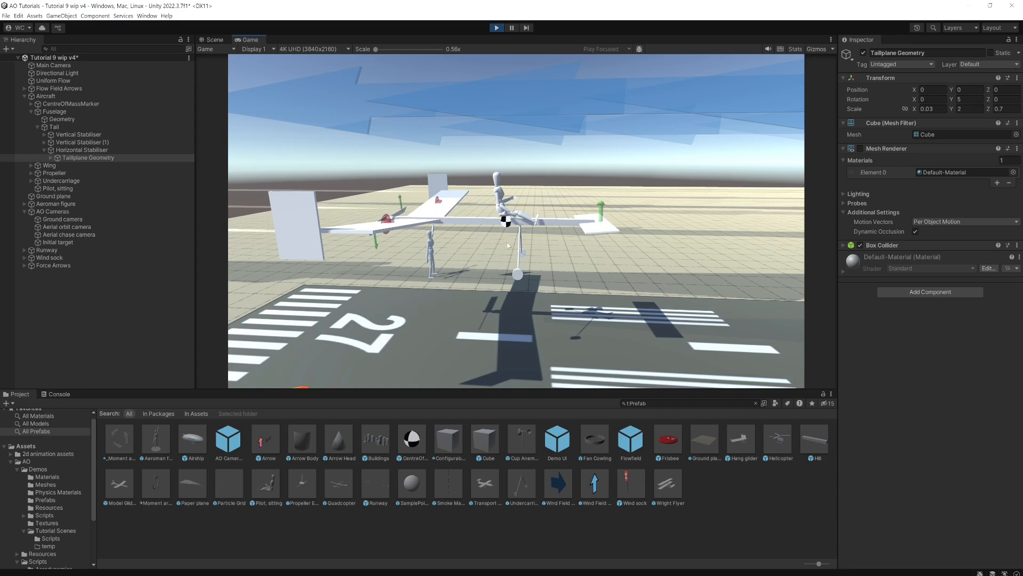
left_click_drag(510, 245, 577, 283)
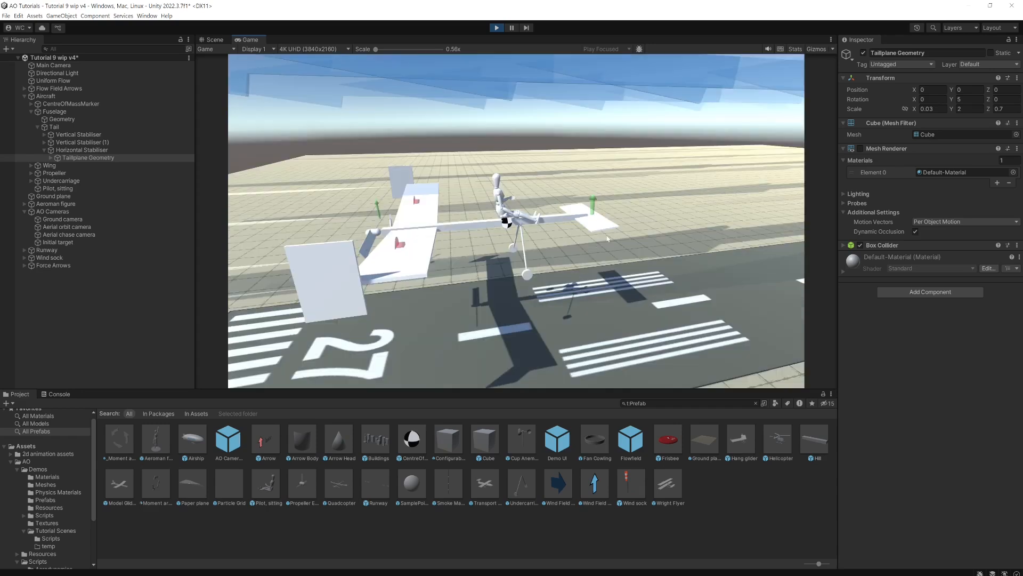
Step: Stop the simulation and set the Tailplane Geometry's Y rotation to 5 in the scene
left_click(498, 30)
left_click(970, 100)
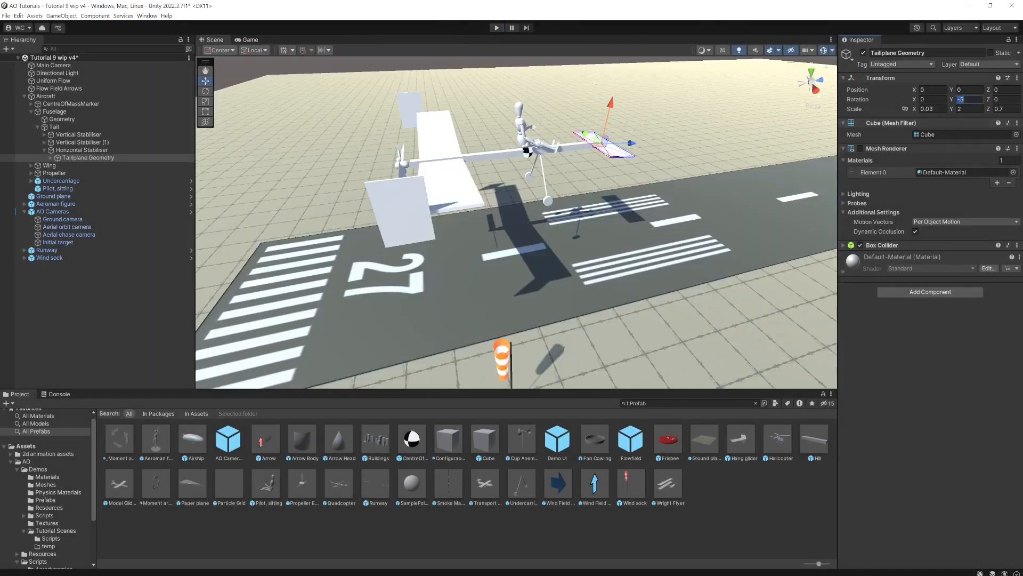
left_click(958, 99)
key("Delete")
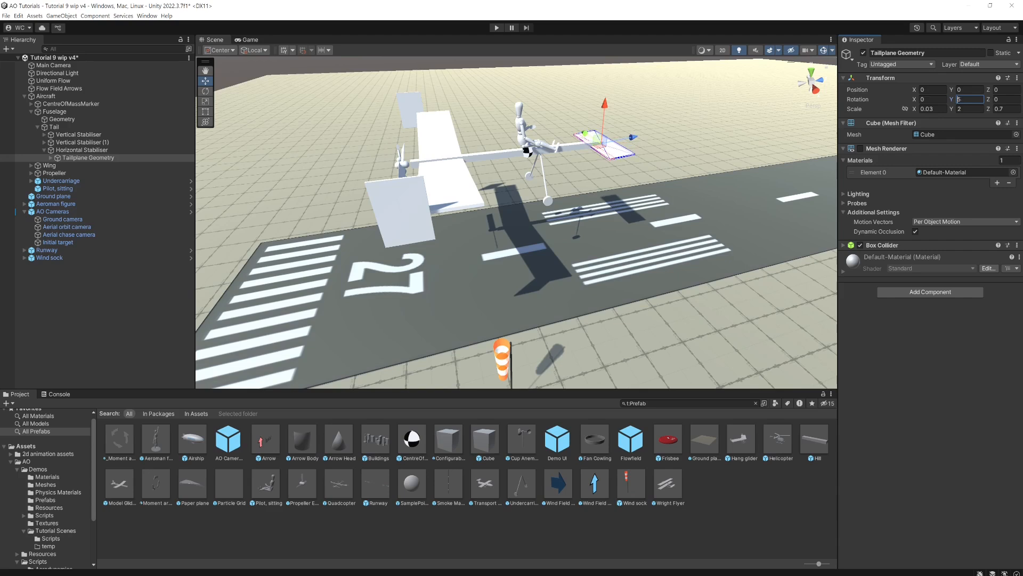
Step: Run the simulation from the orbit camera and test the aircraft's control inputs, examining the force arrows from behind
left_click(497, 27)
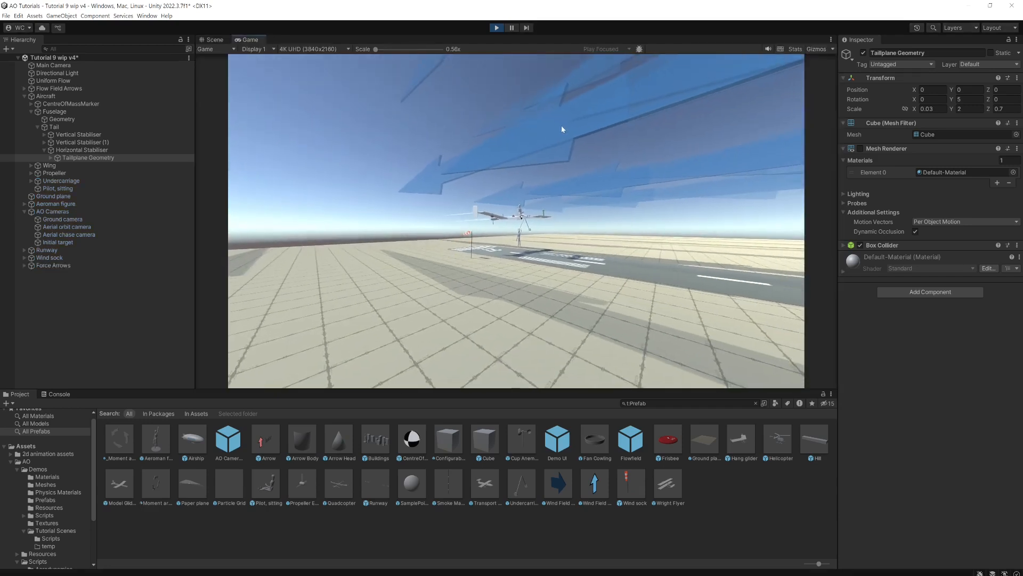
key("2")
left_click_drag(645, 253, 600, 291)
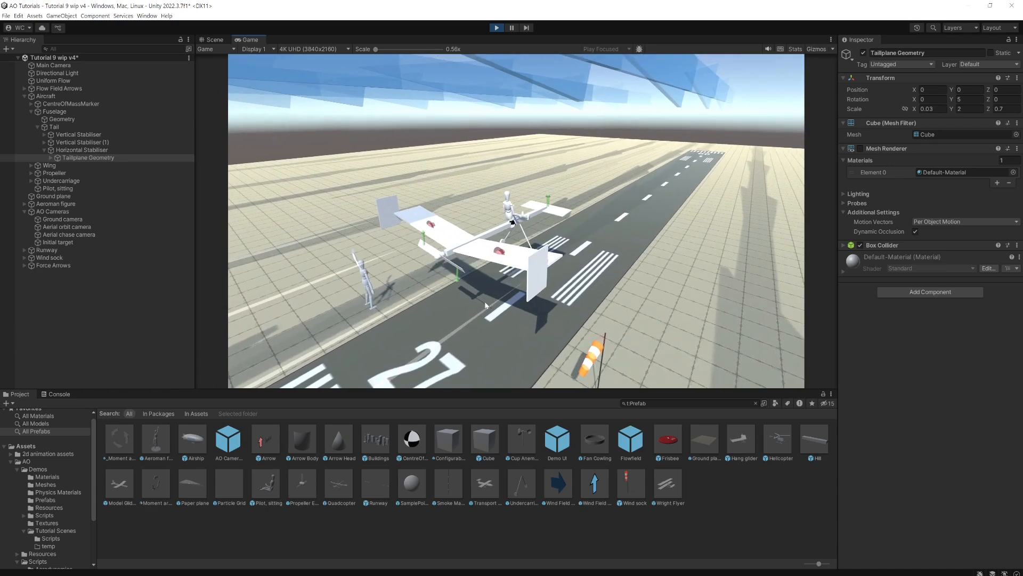
key("a")
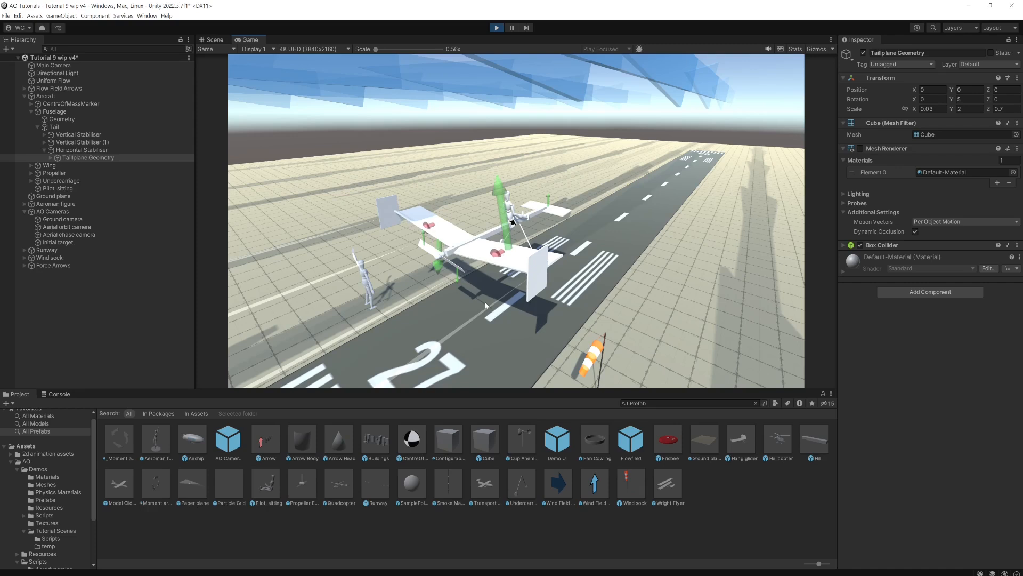
key("d")
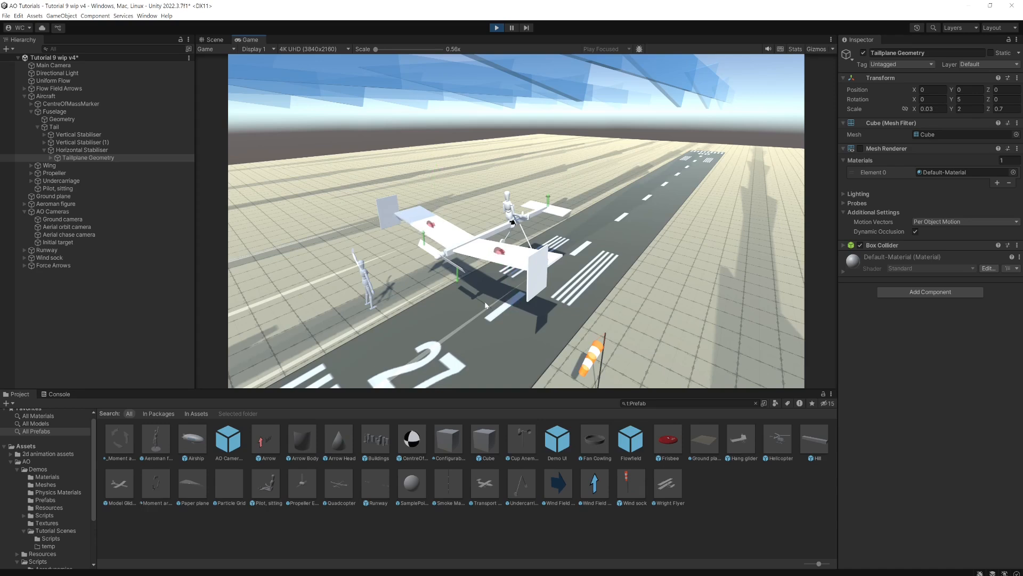
key("e")
scroll(561, 209, "up", 3)
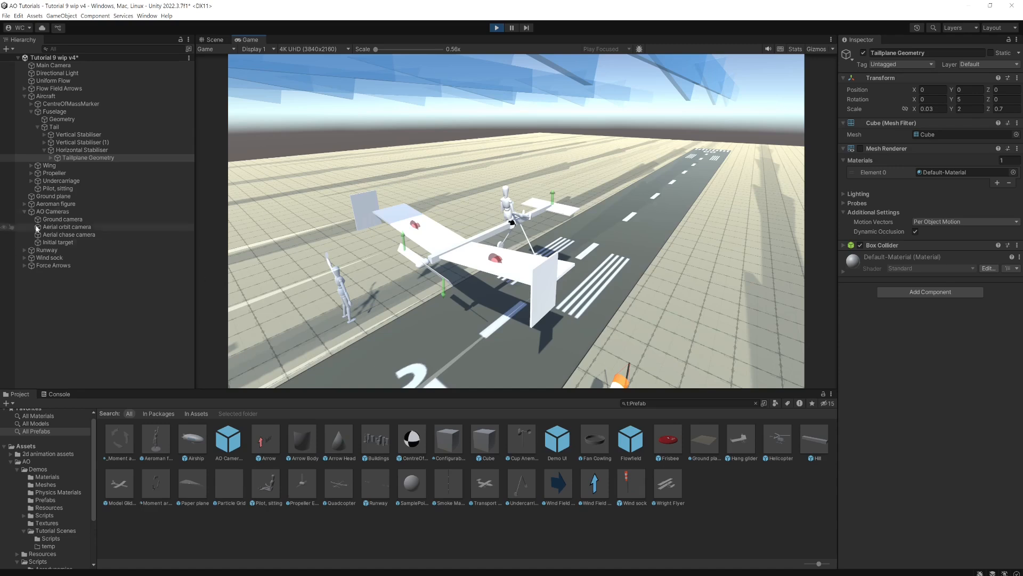
Step: Try a Pitch Control Gain of -0.5 on the Aircraft's manager script while the simulation is running
left_click(55, 96)
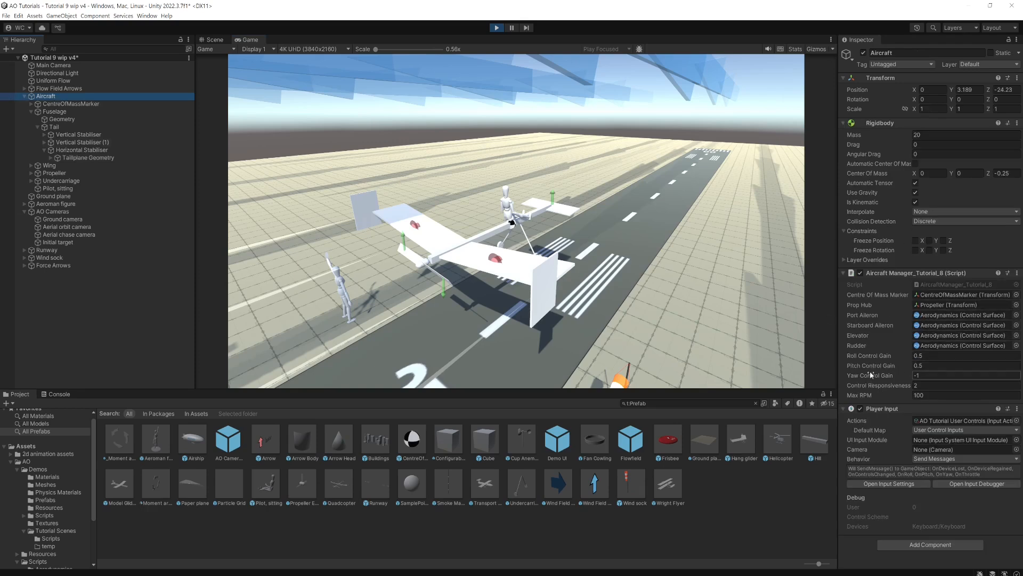
left_click(933, 366)
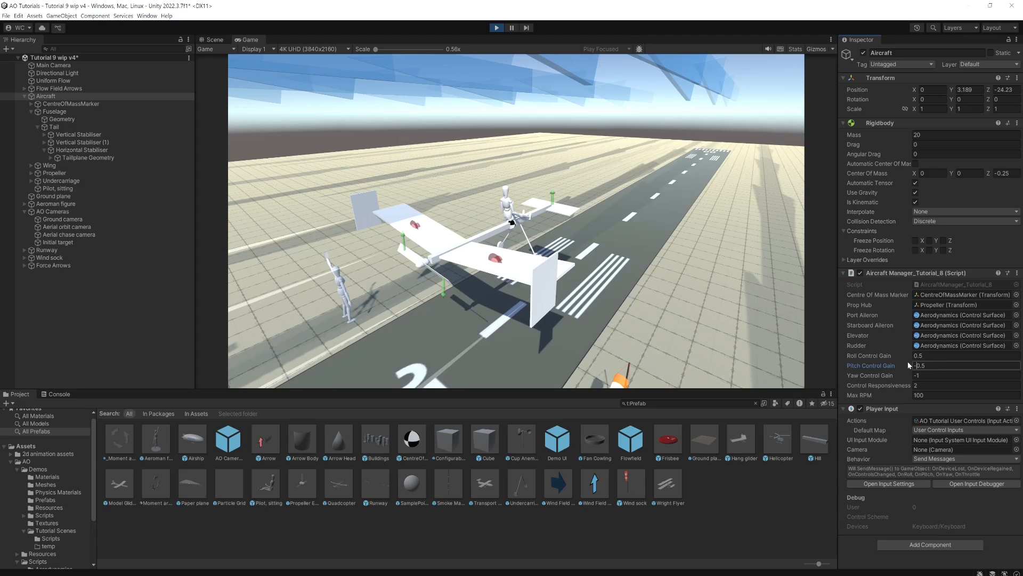
type("-")
key("Return")
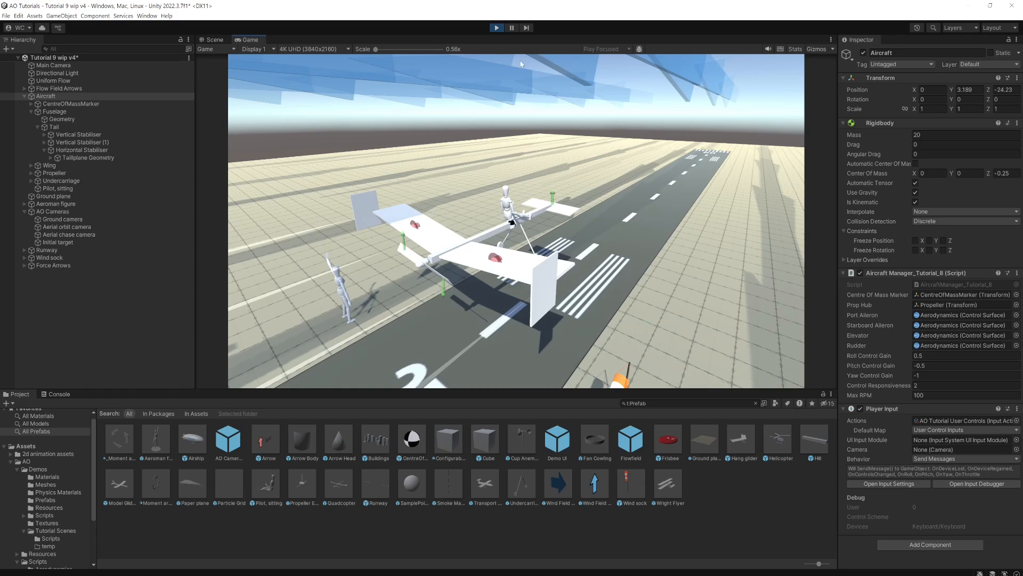
Step: Stop the simulation and set the Aircraft's Pitch Control Gain to -0.5 in the edited scene
left_click(495, 29)
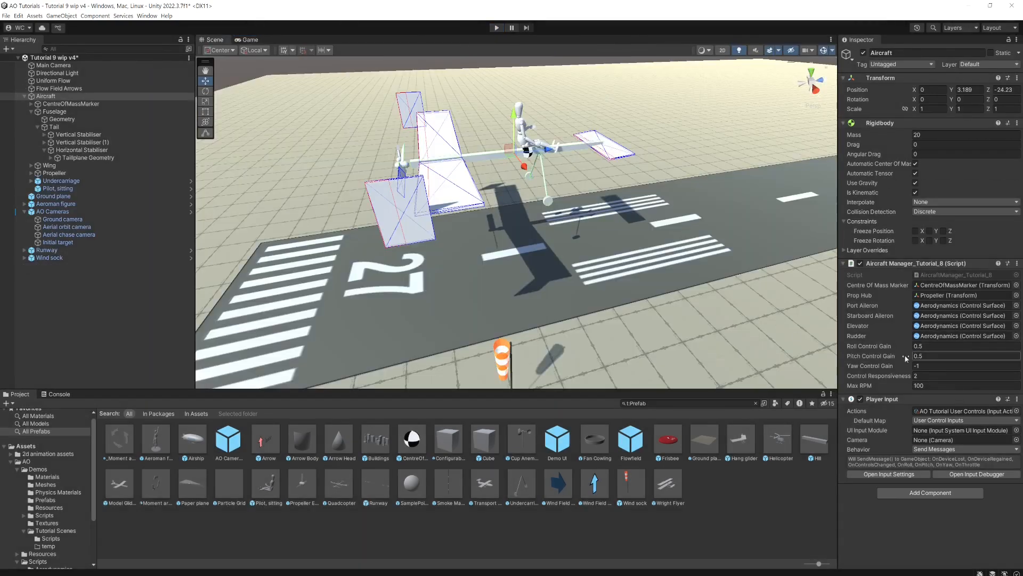
left_click(945, 356)
left_click_drag(917, 356, 876, 347)
type("-")
Step: Turn off Is Kinematic and freeze position on X, Y and Z for the Aircraft, and test its rotation in the simulation
left_click(53, 96)
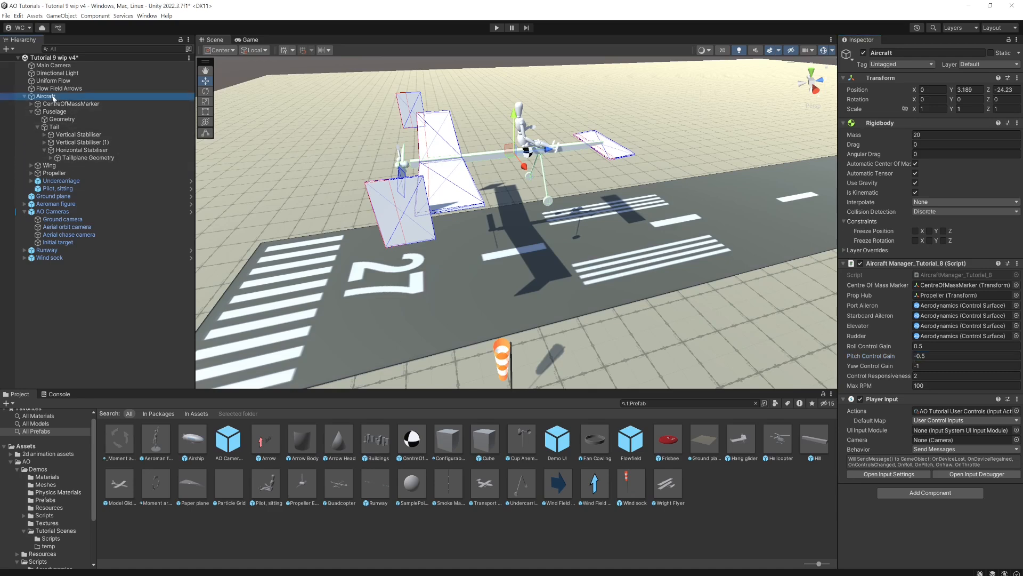
left_click(917, 194)
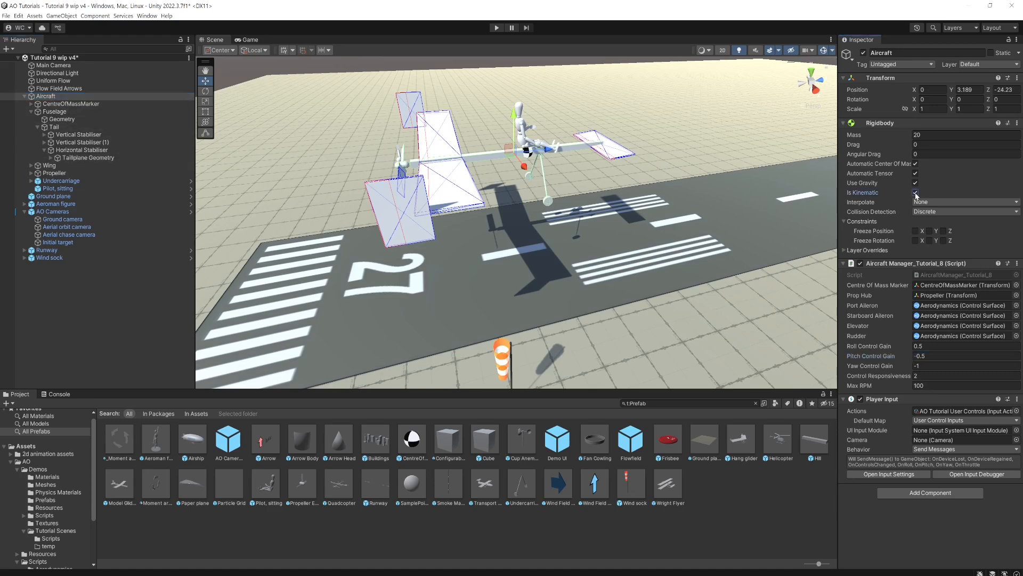
left_click(915, 231)
left_click(930, 231)
left_click(944, 231)
left_click(496, 28)
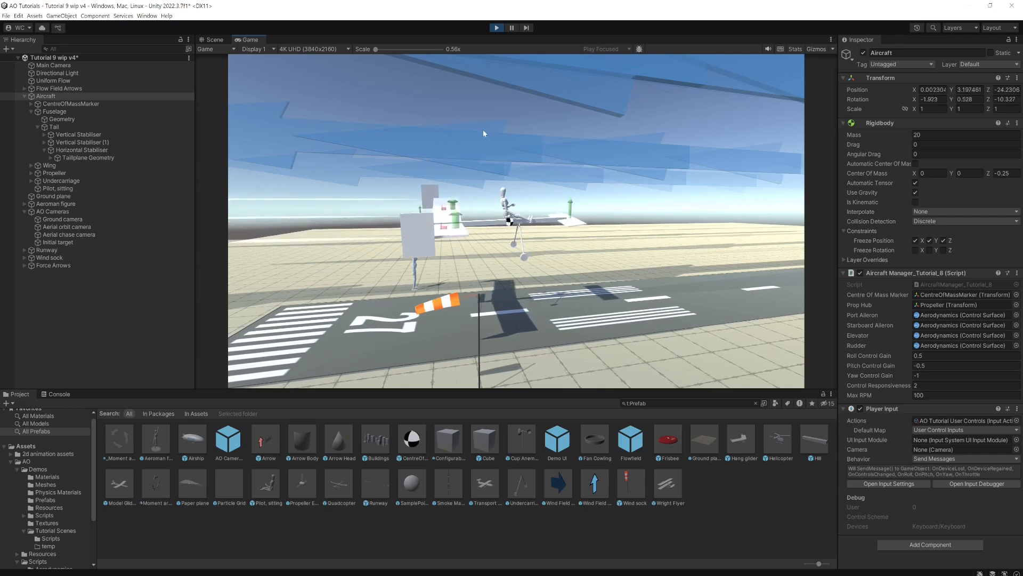
left_click(495, 29)
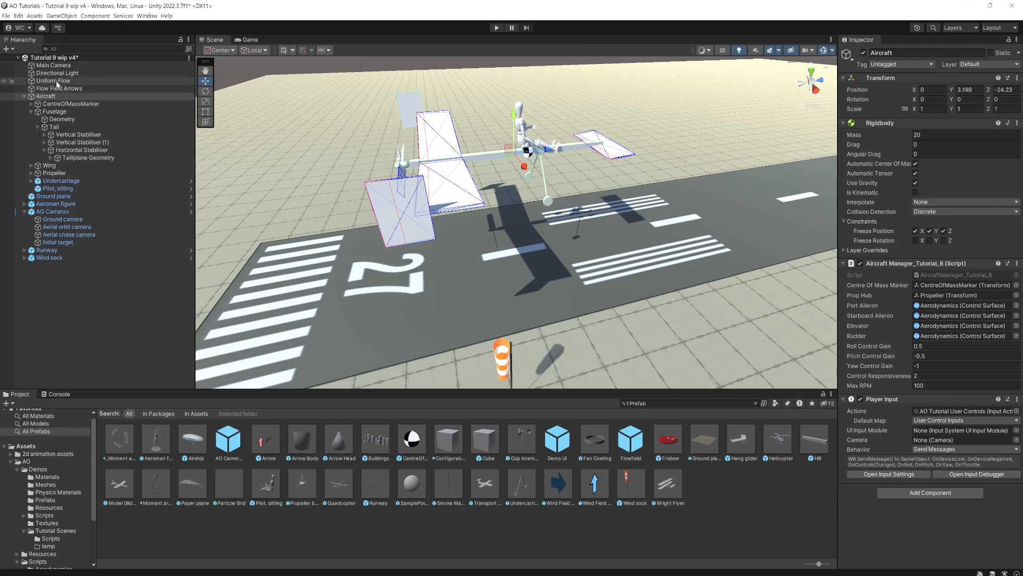
Step: Move the CentreOfMassMarker aft along the fuselage to Z -0.97 and check the aircraft's pitch balance in the simulation
left_click(69, 104)
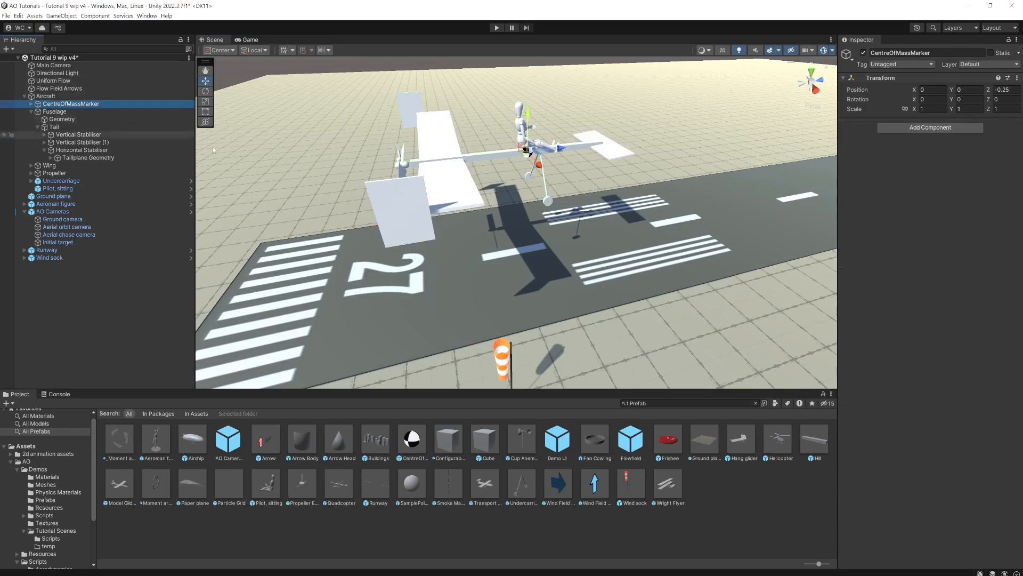
left_click(563, 154)
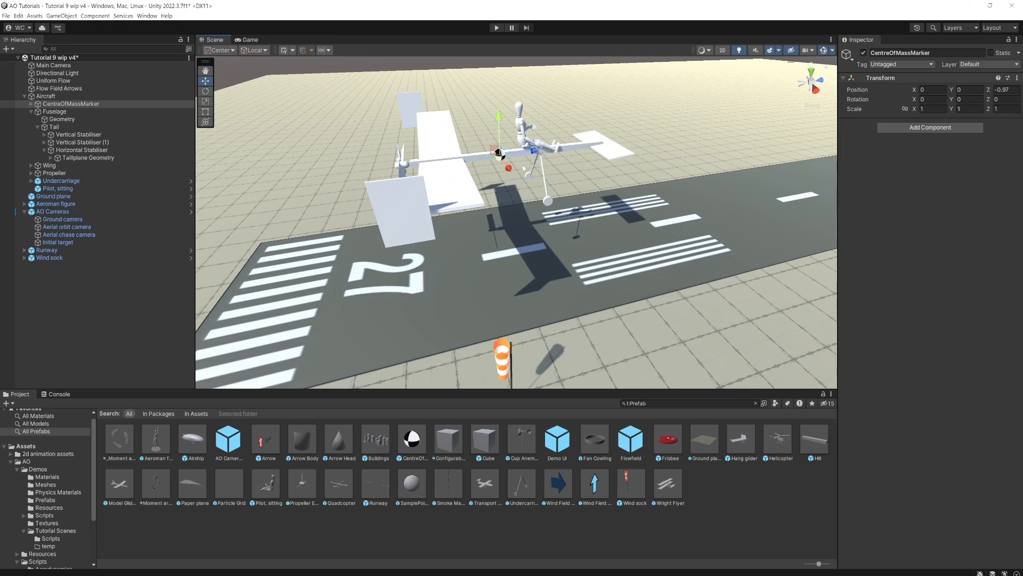
left_click(497, 28)
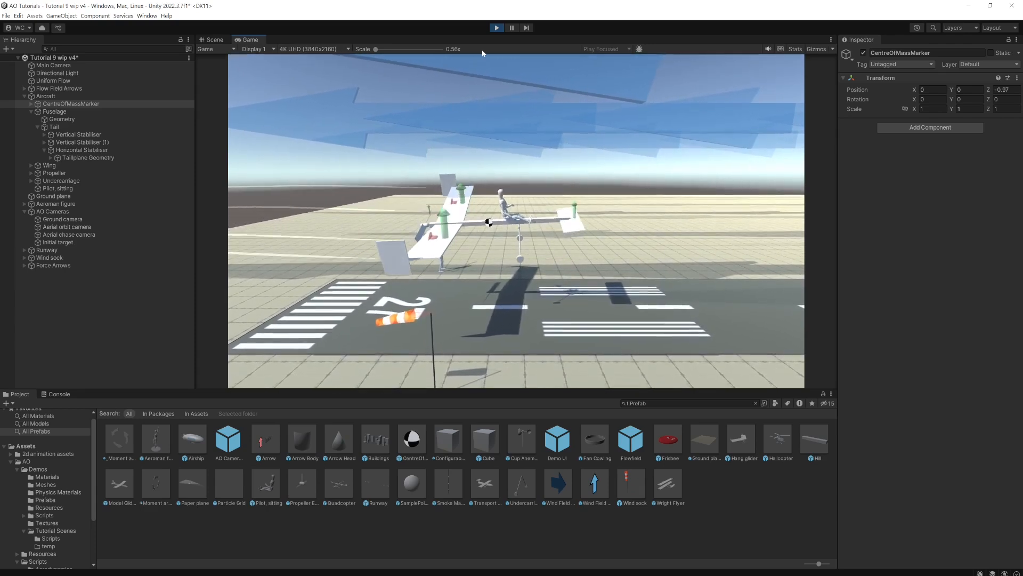
left_click(497, 28)
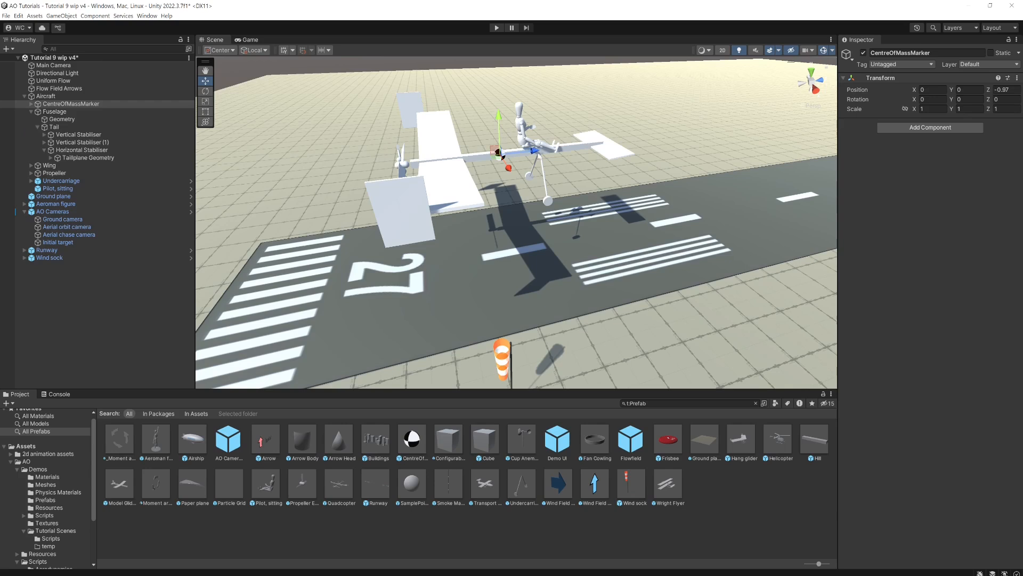
Step: Move the CentreOfMassMarker further aft to the wing's leading edge and set the AO Cameras default camera to Orbital
left_click_drag(535, 154, 530, 152)
left_click(68, 211)
left_click(927, 201)
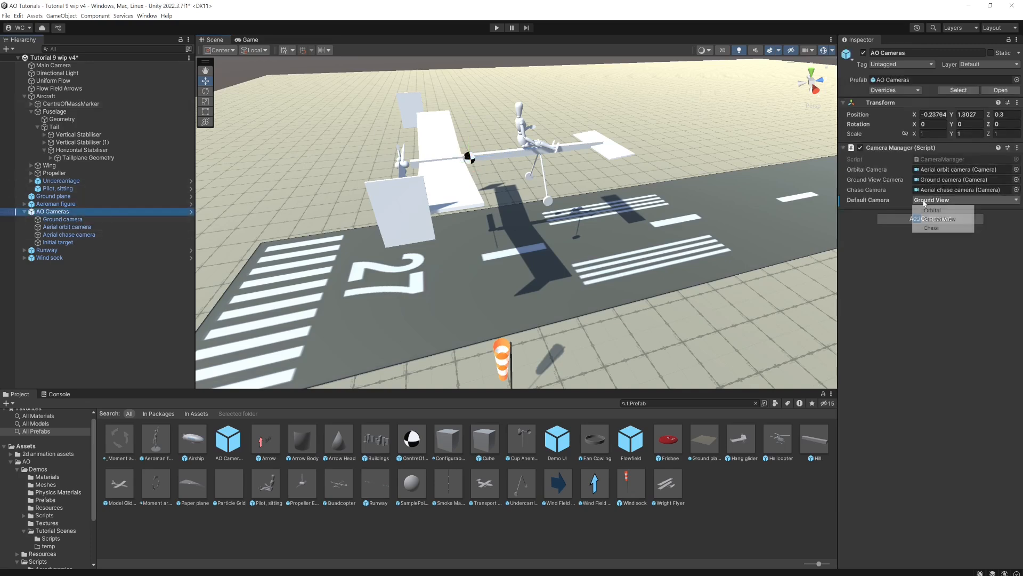
left_click(930, 211)
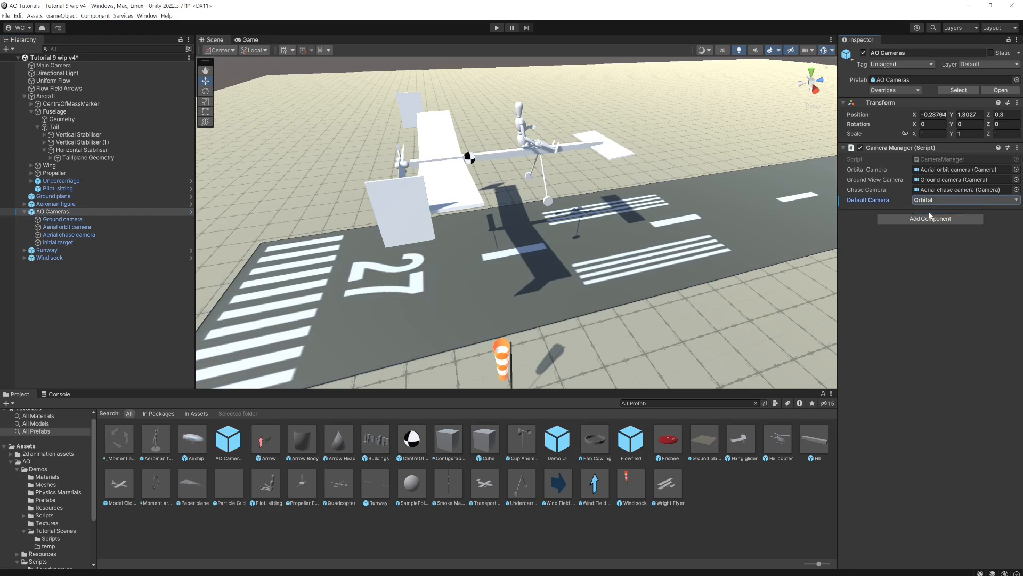
Step: Run the simulation twice to examine how the aircraft pitches with its centre of mass at the wing's leading edge
left_click(496, 28)
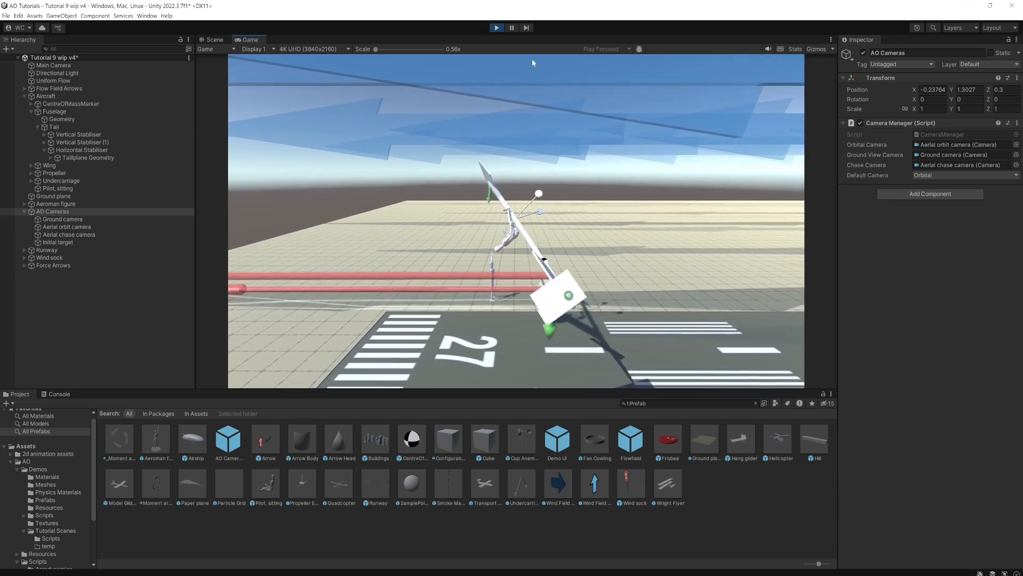
left_click(496, 29)
left_click(495, 28)
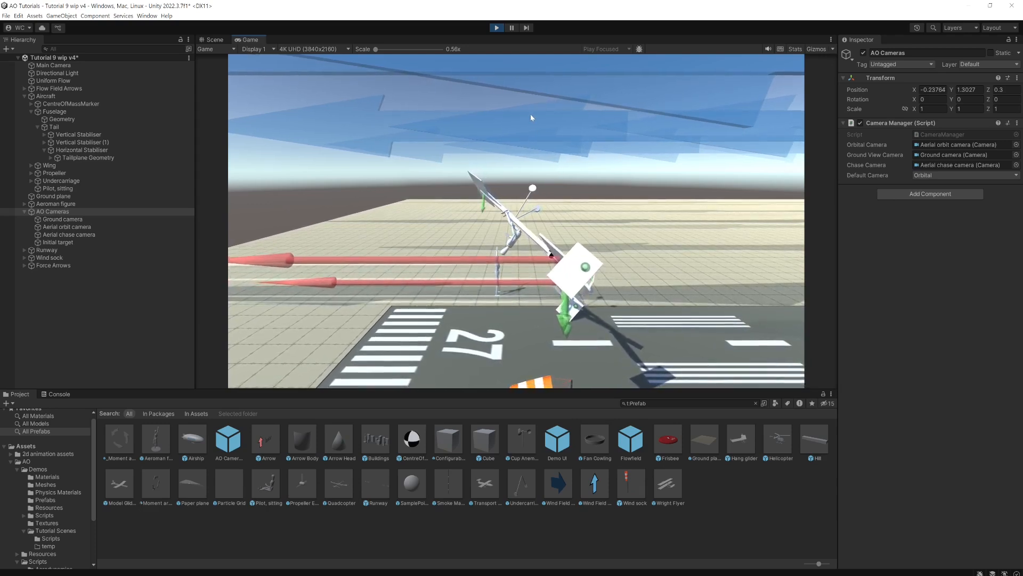
left_click(497, 28)
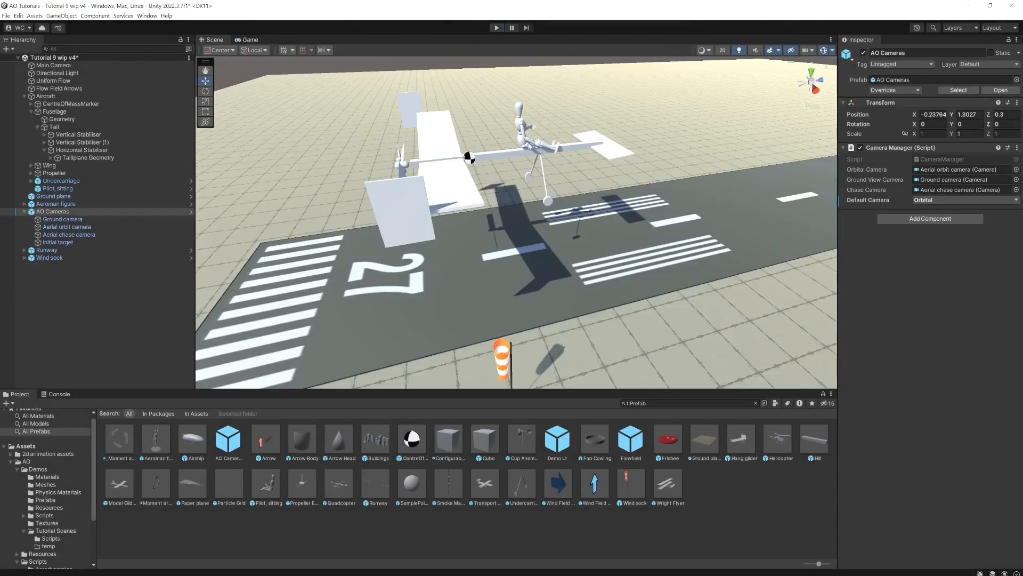
Step: Move the CentreOfMassMarker forward from the wing to Z -0.97 and check the aircraft's stability in the simulation
left_click(79, 105)
left_click_drag(505, 159, 504, 154)
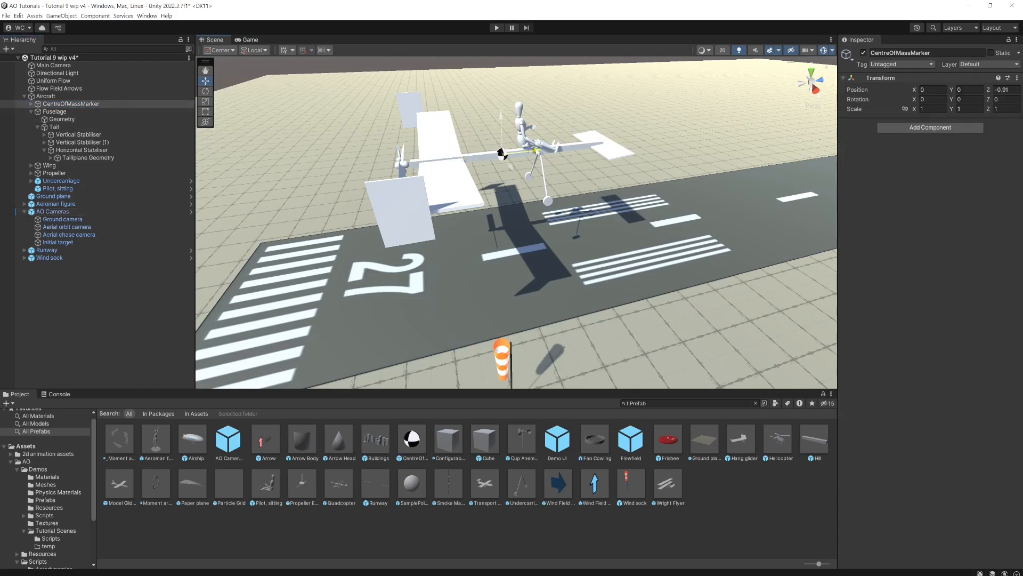
left_click(498, 29)
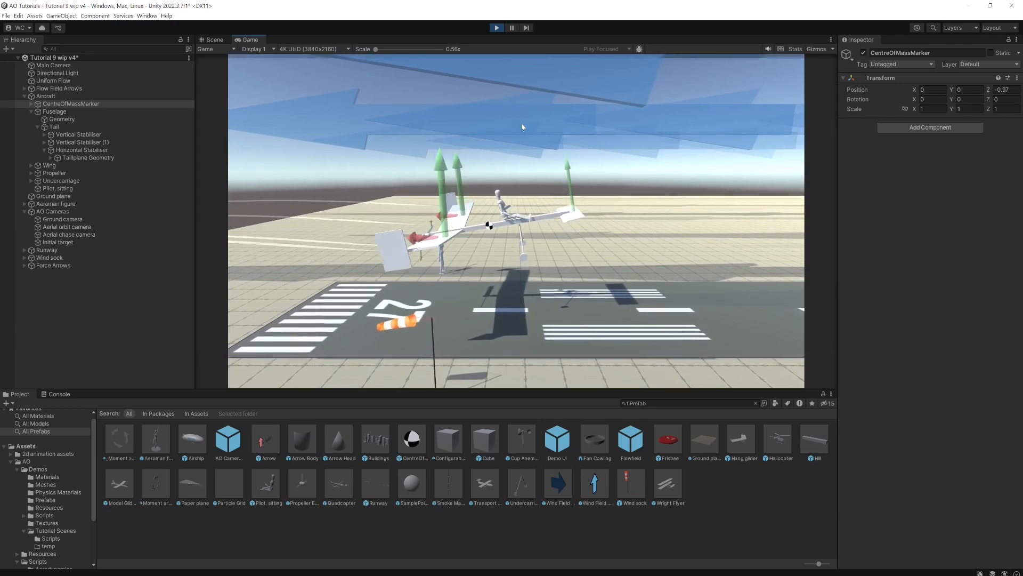
left_click(497, 27)
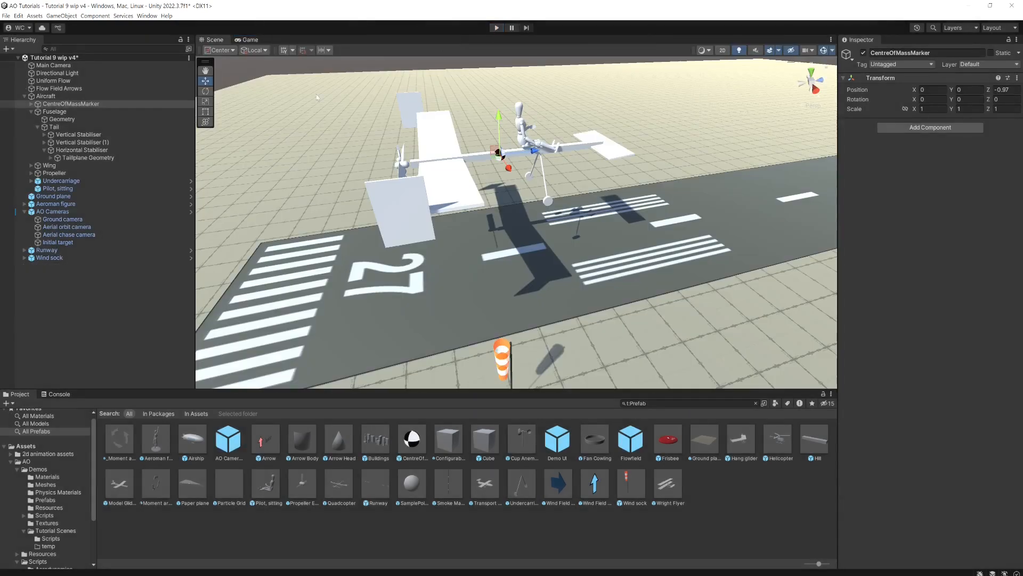
Step: Set the Tailplane Geometry's Y rotation to 3 and check the aircraft's attitude in the simulation
left_click(80, 151)
left_click(83, 158)
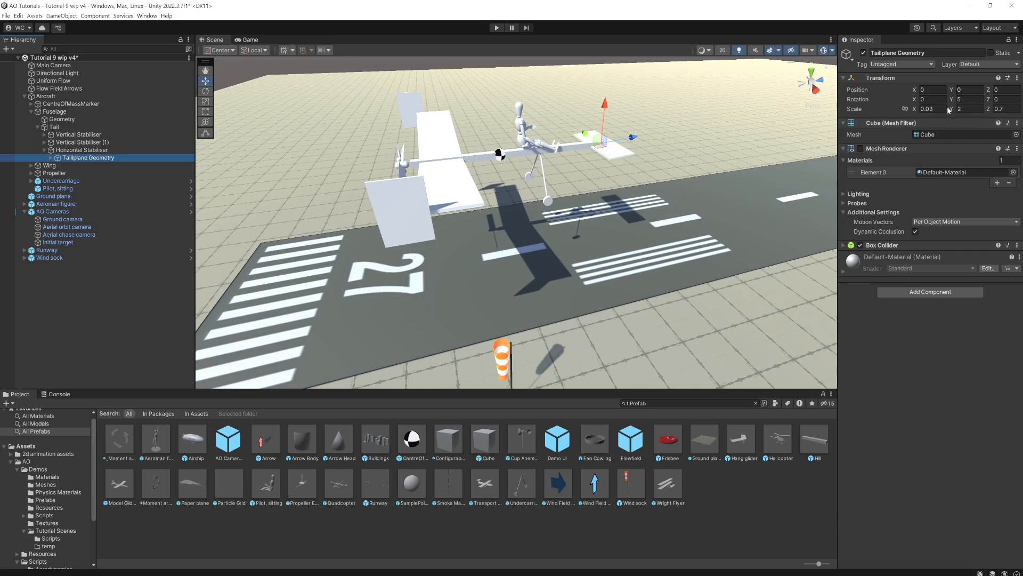
left_click(969, 99)
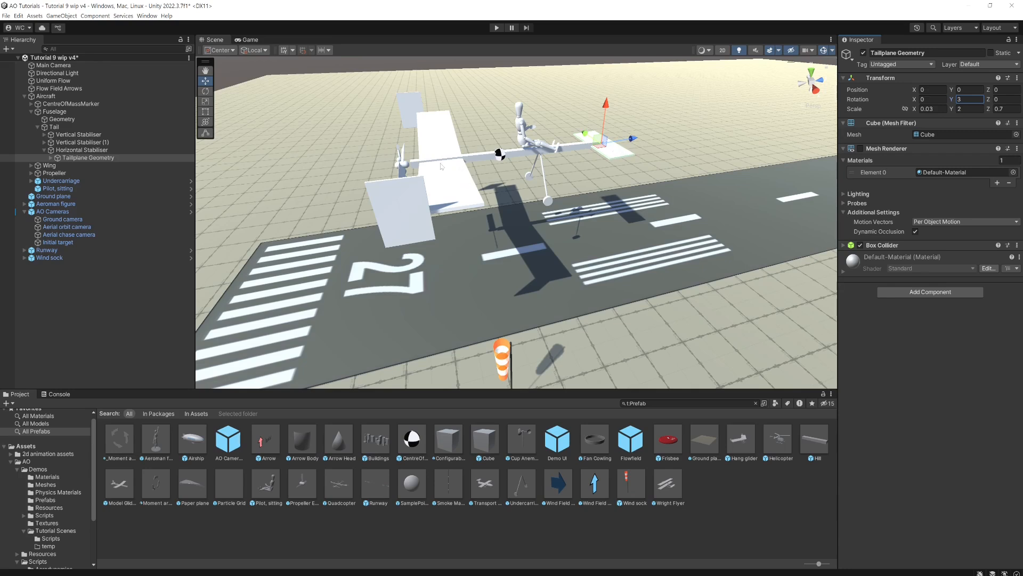
left_click(497, 29)
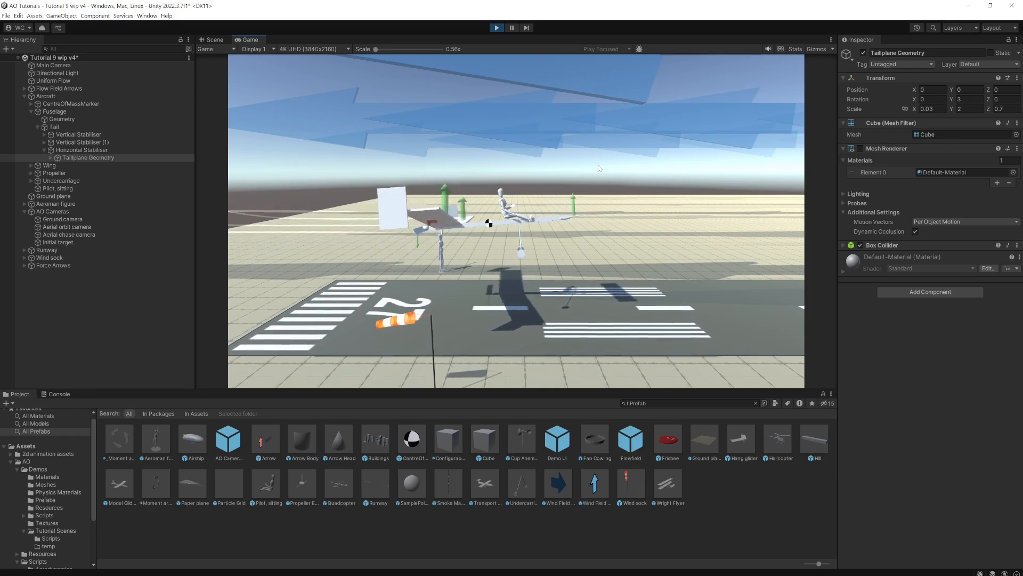
left_click(496, 27)
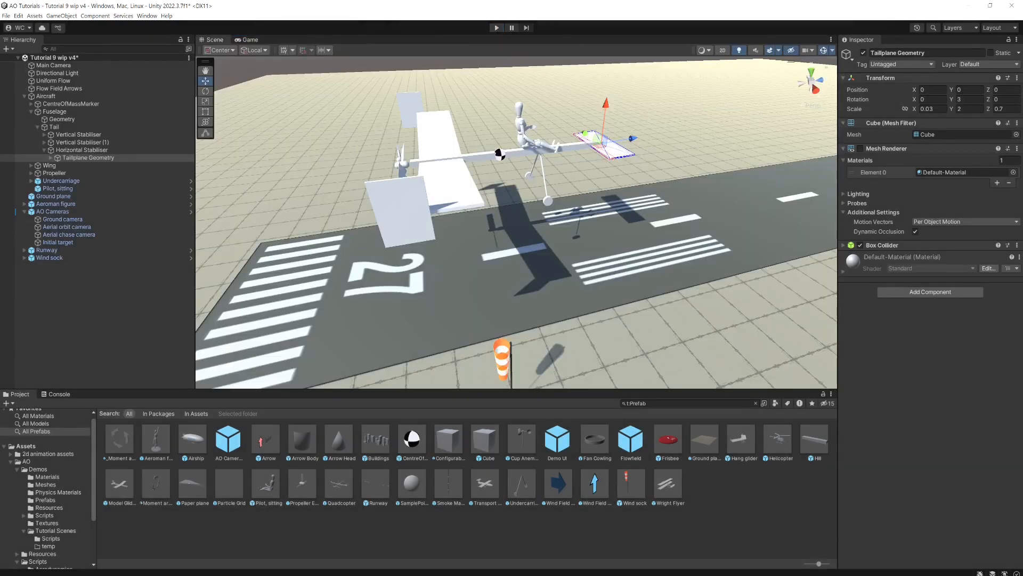
Step: Unfreeze the Aircraft's position on X, Y and Z in its Rigidbody constraints
mouse_move(417, 198)
left_mouse_down("alt")
mouse_move(459, 200)
mouse_move(407, 209)
left_mouse_up("alt")
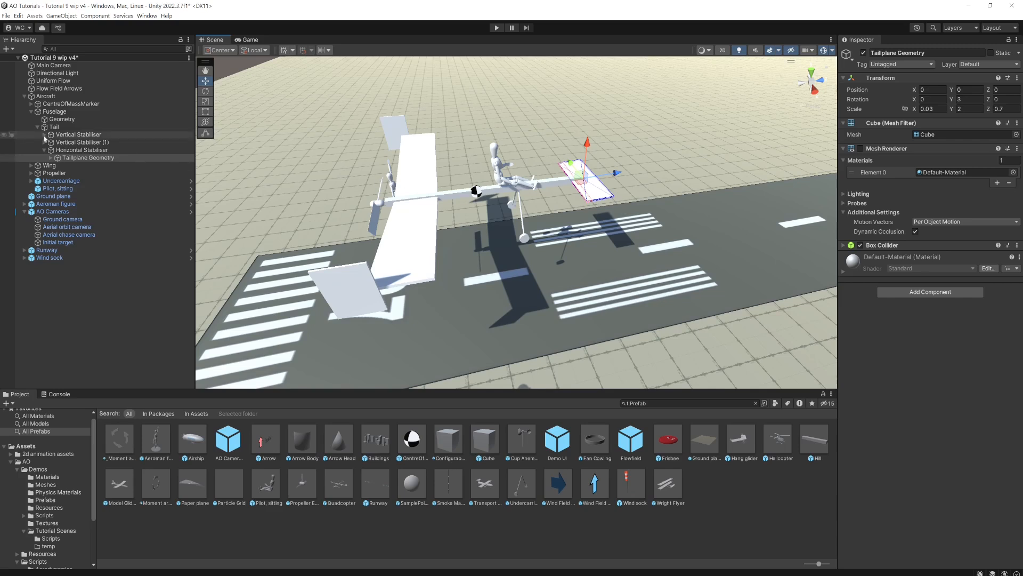
left_click(78, 97)
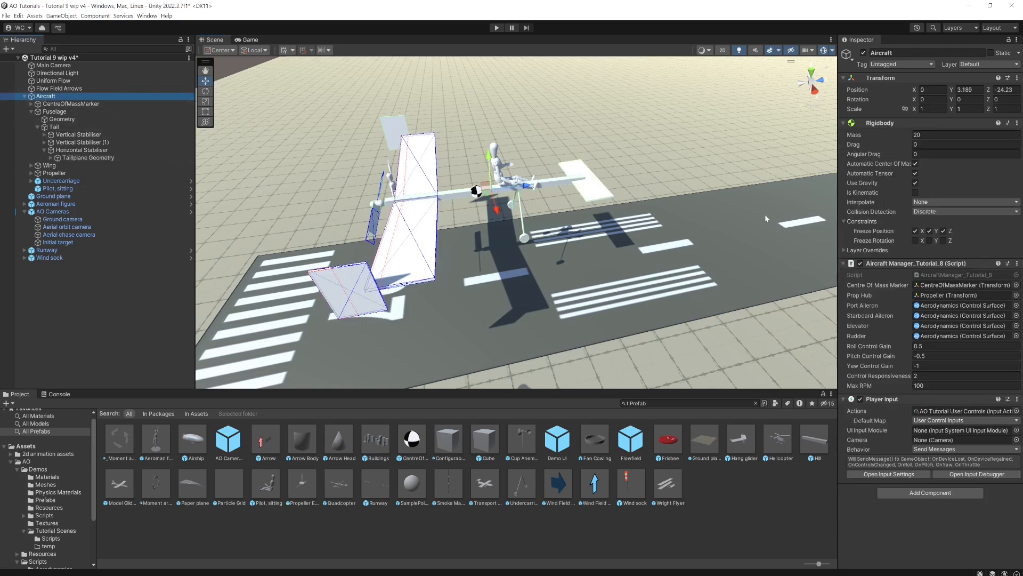
left_click(916, 231)
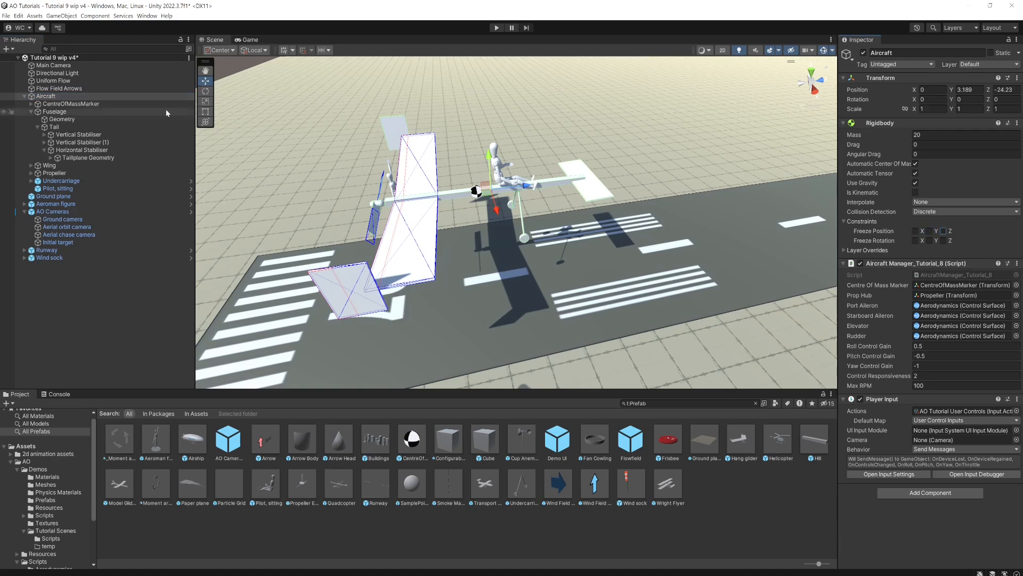
Step: Set the Uniform Flow's speed to 0 and check in the simulation how the aircraft rests on the runway
left_click(88, 81)
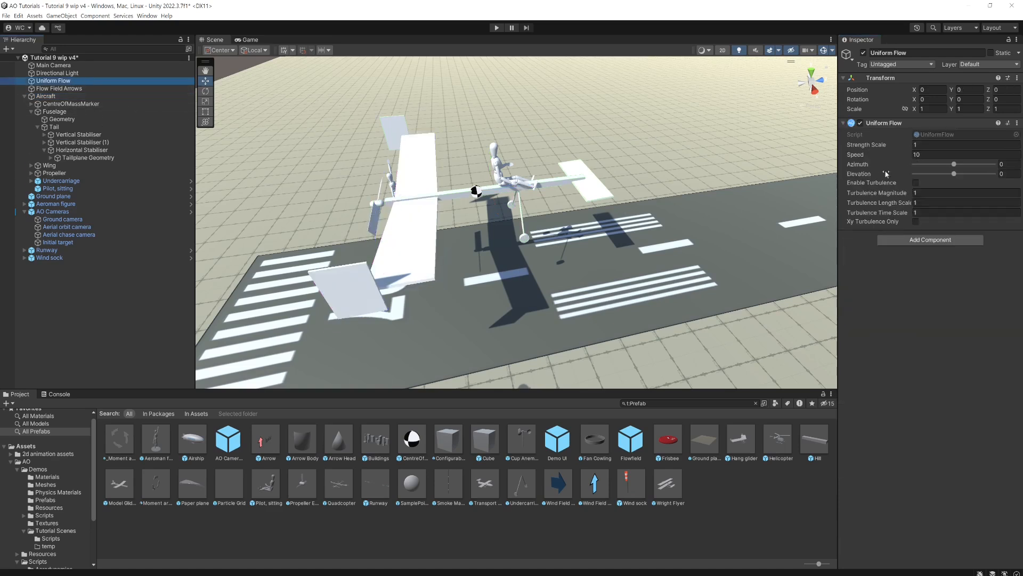
left_click(925, 155)
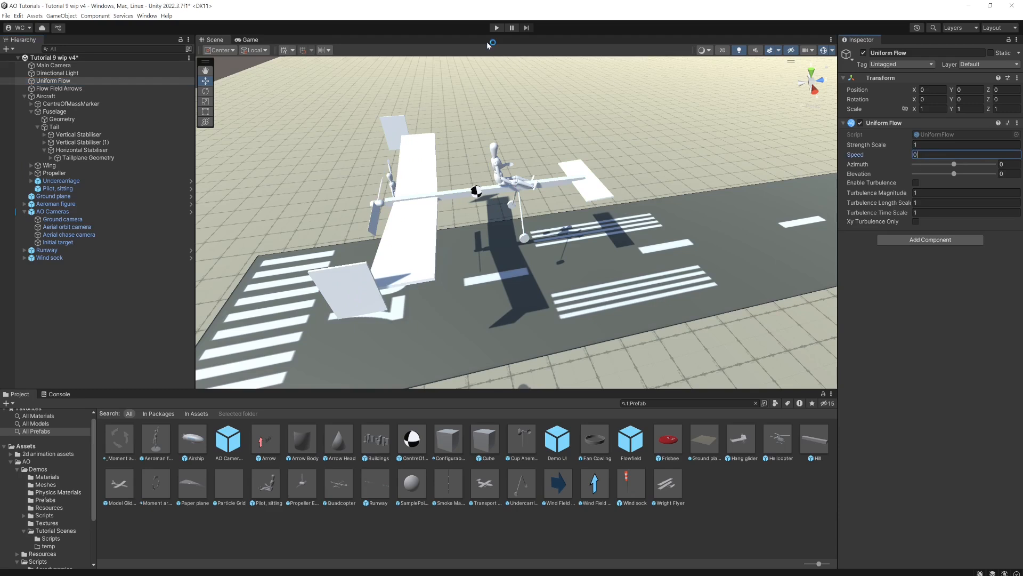
left_click(496, 28)
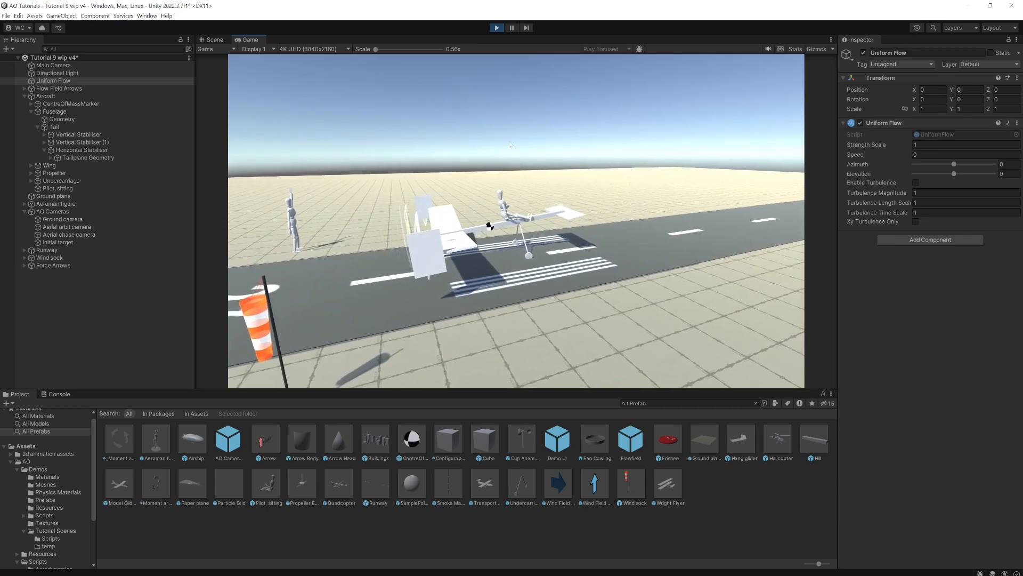
left_click(496, 27)
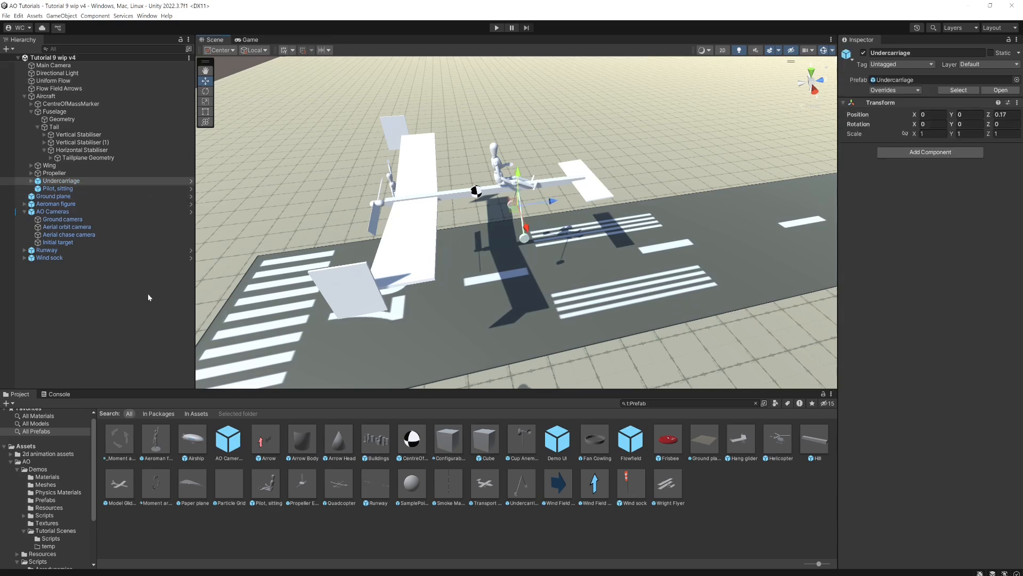
Step: Duplicate the Undercarriage, move the copy back to Z -1.6 and check the aircraft's stance in the simulation
left_click(103, 291)
left_click(77, 182)
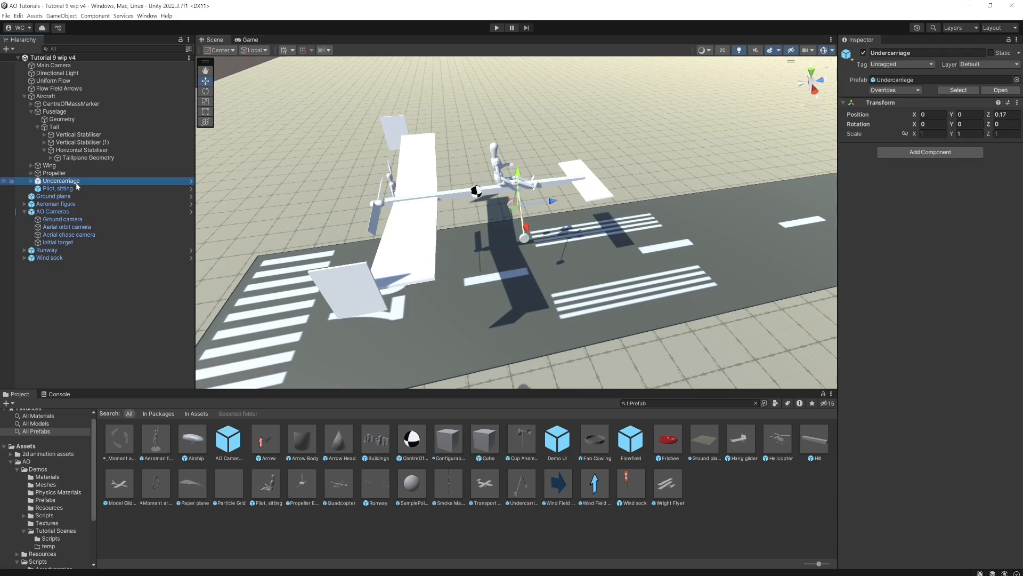
key("ctrl+d")
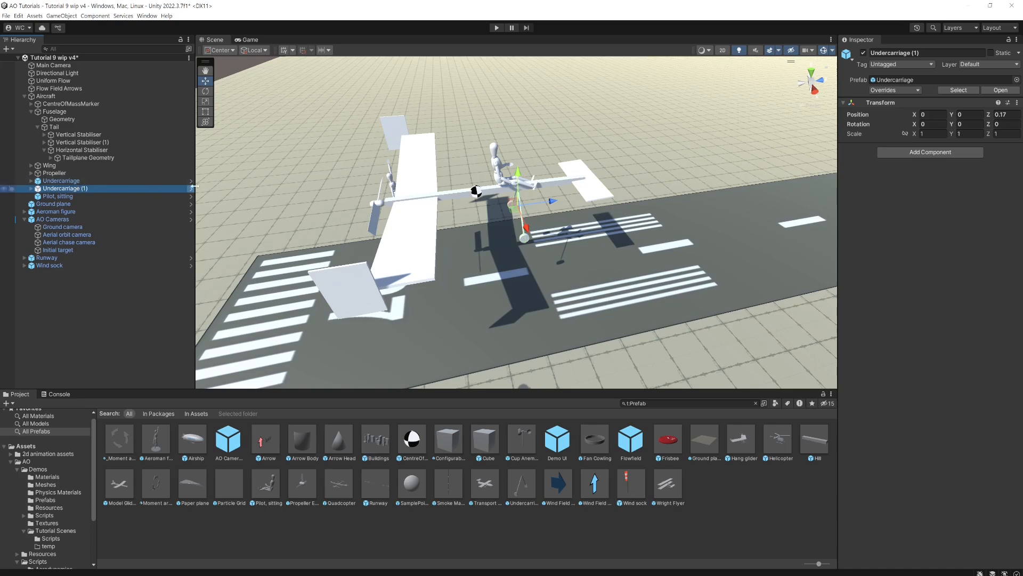
left_click_drag(553, 204, 489, 220)
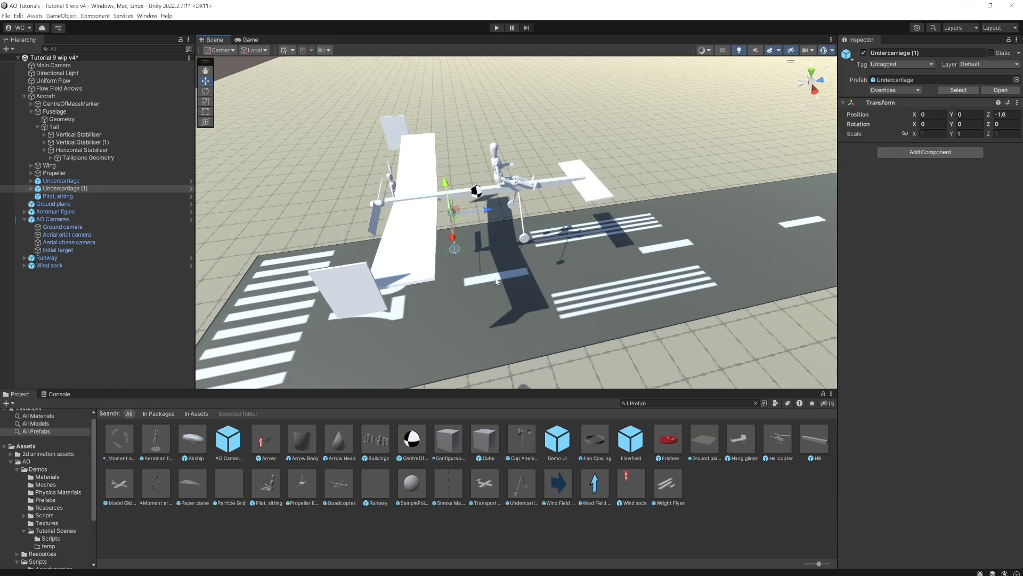
mouse_move(495, 284)
left_mouse_down("alt")
mouse_move(499, 252)
mouse_move(499, 285)
left_mouse_up("alt")
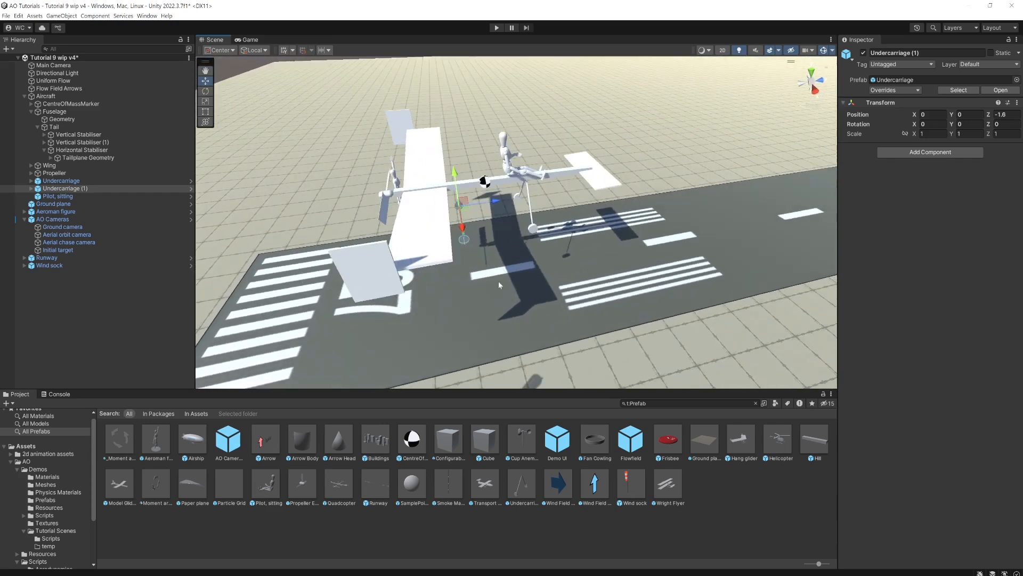
left_click(495, 28)
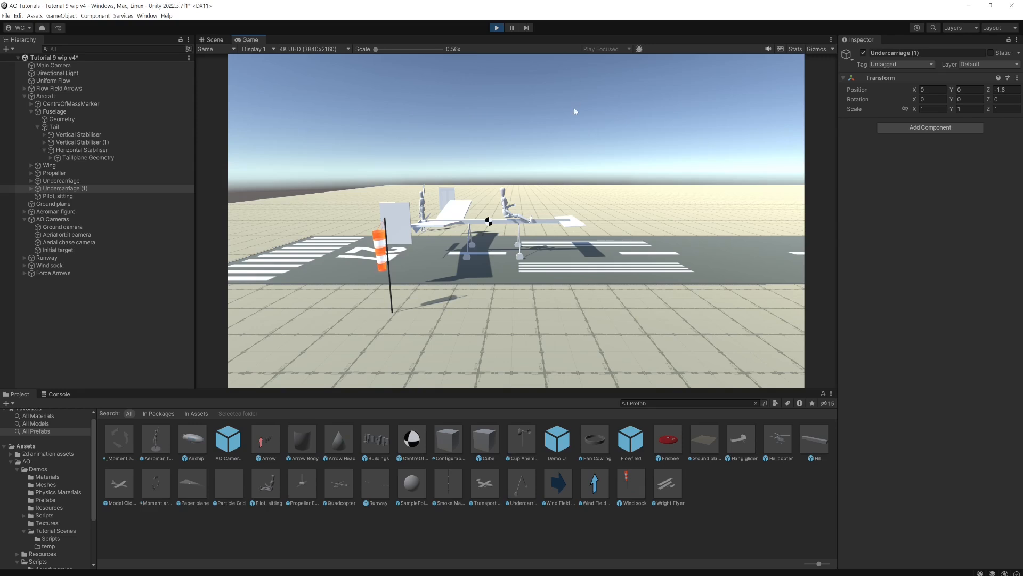
key("ctrl+p")
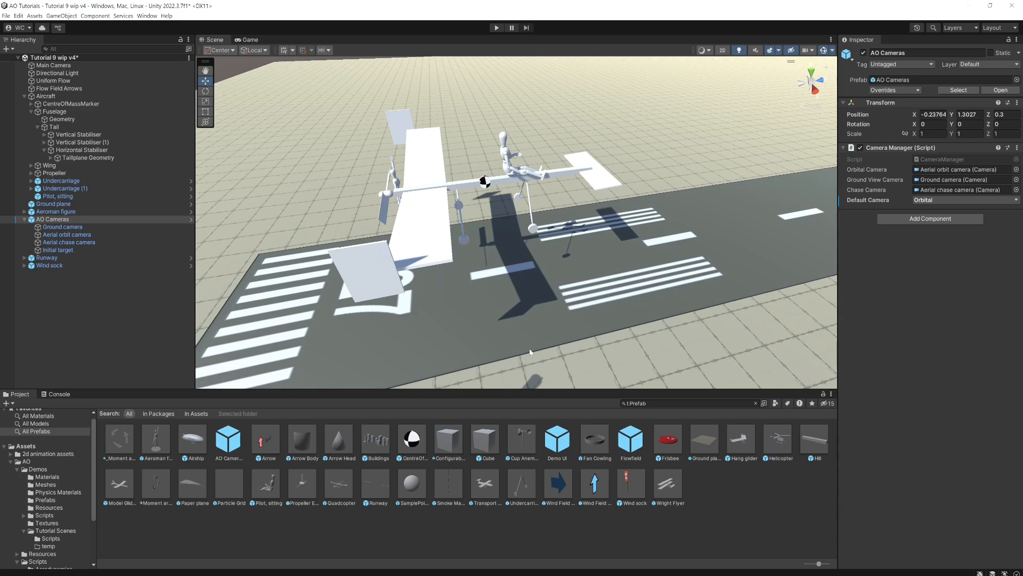
Step: Set the default camera of AO Cameras to Ground View
left_click(72, 220)
left_click(941, 200)
left_click(941, 219)
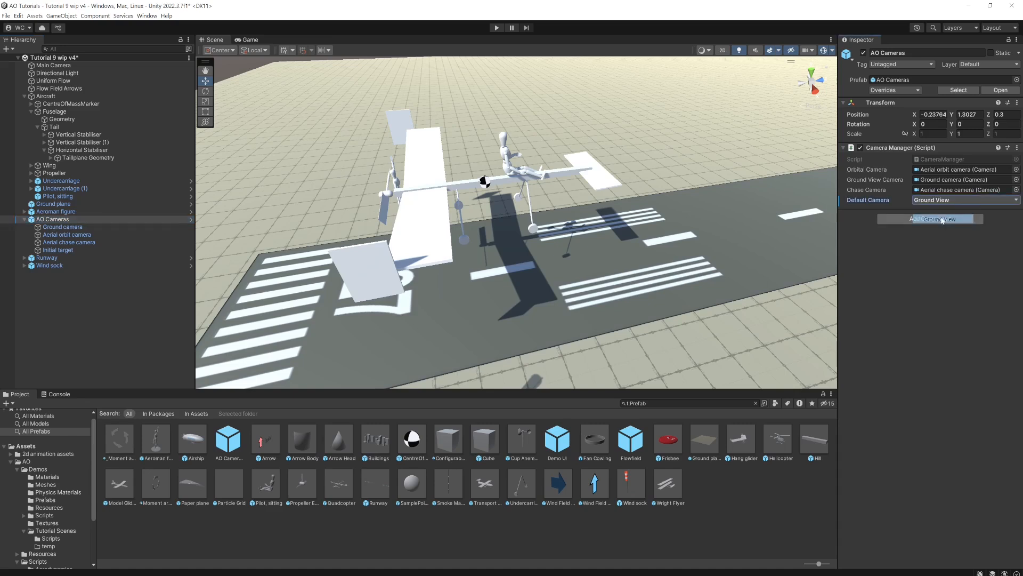
Step: Lower the whole Aircraft towards the runway to a Y position of 1.77
left_click_drag(575, 324, 552, 296, "alt")
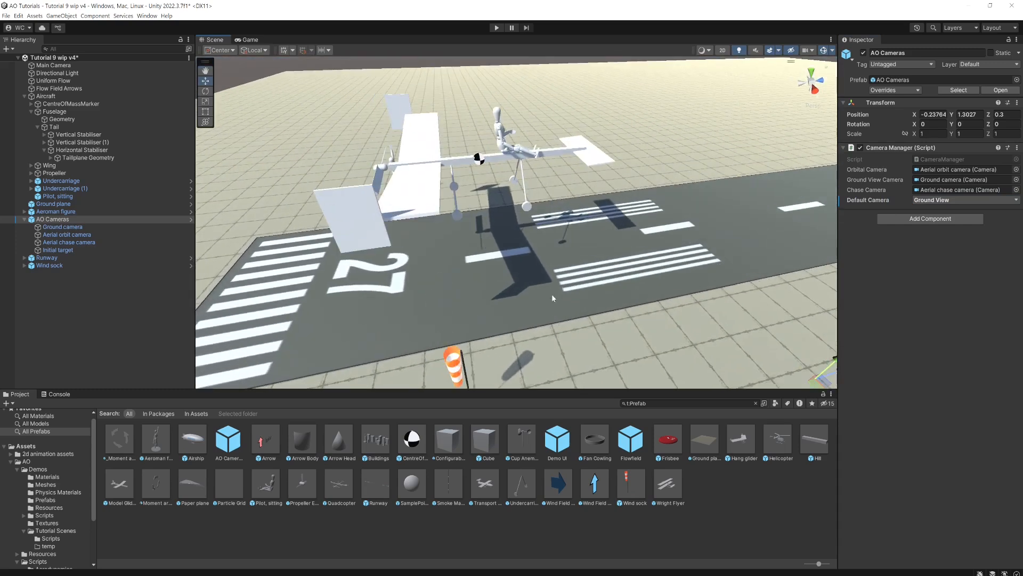
left_click(46, 96)
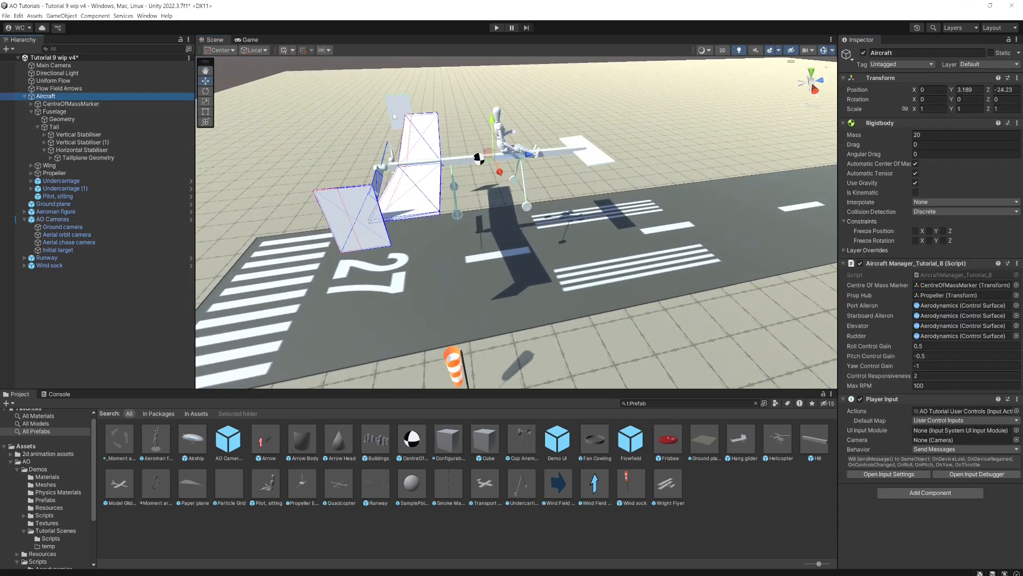
left_click_drag(493, 120, 514, 179)
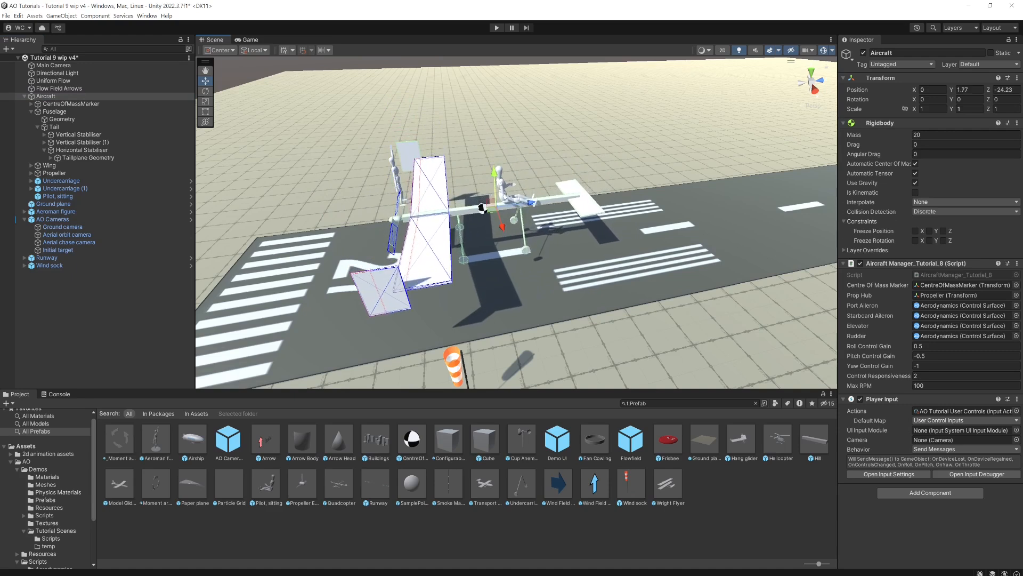
Step: Move the sitting pilot back along the fuselage to Z -1.03, near the centre of mass marker
left_click(482, 208)
left_click_drag(481, 193, 457, 199)
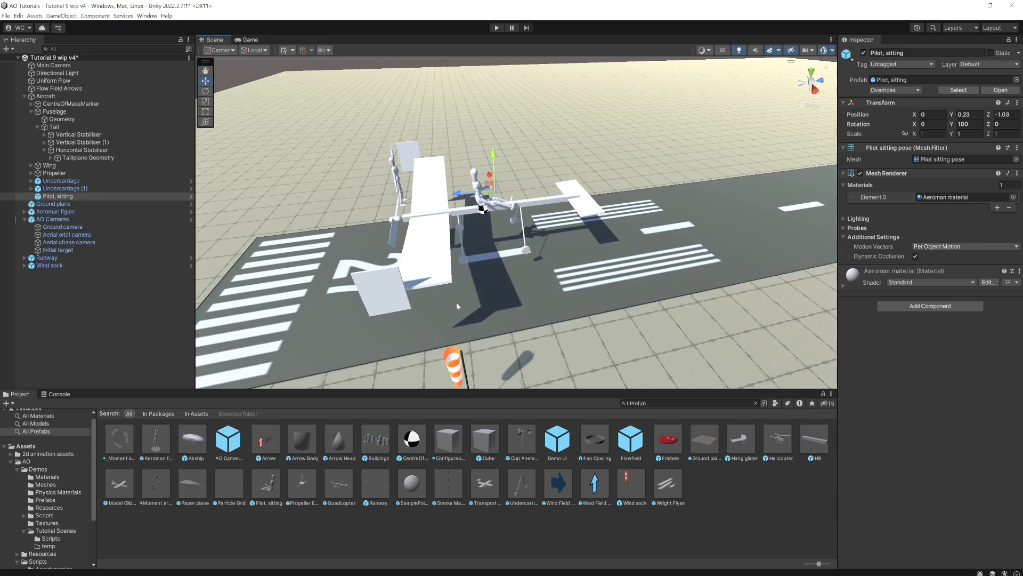
left_click_drag(515, 190, 506, 165, "alt")
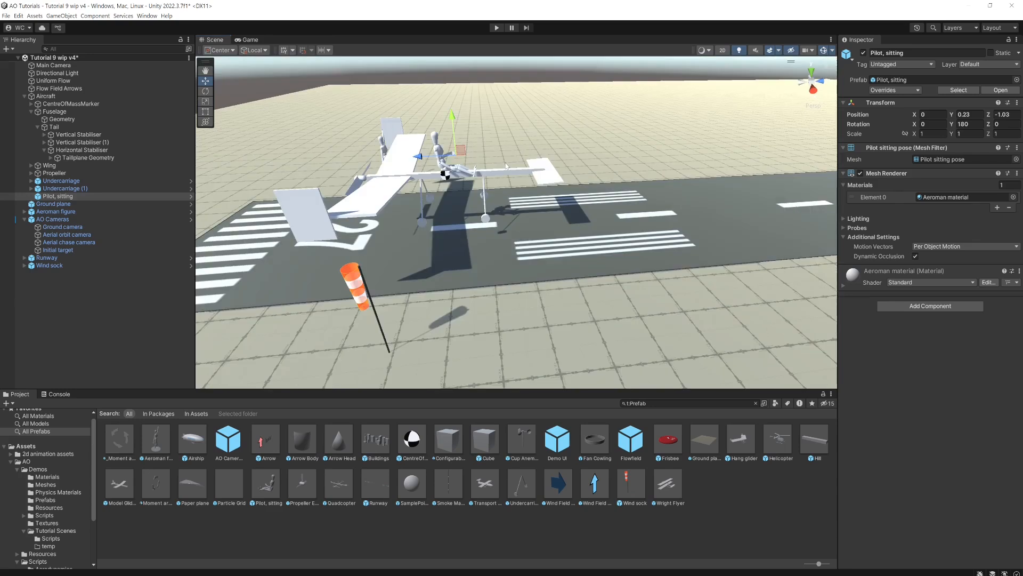
Step: Test-fly the aircraft in the simulation and set its Max RPM to 150
left_click(496, 28)
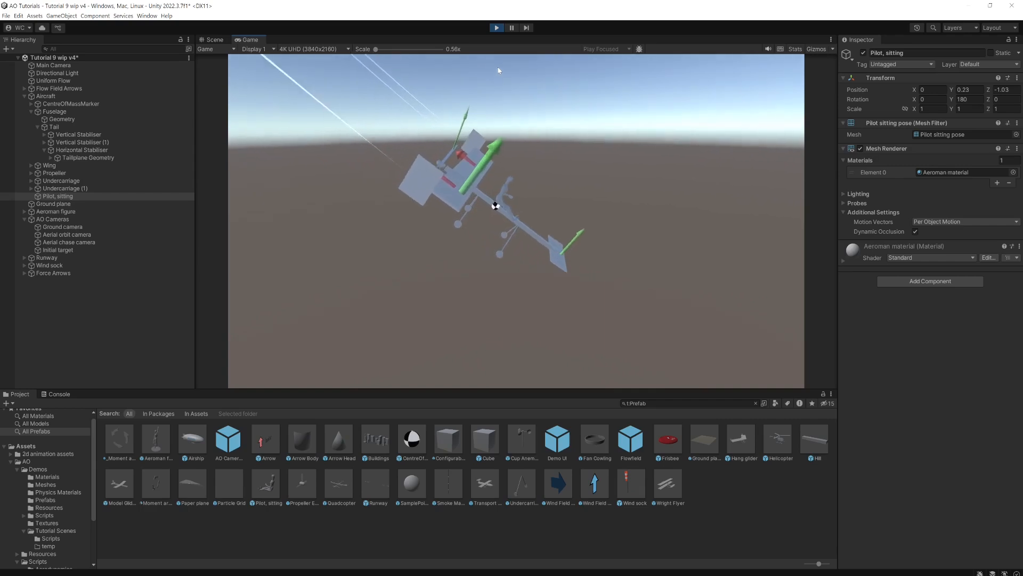
left_click(498, 27)
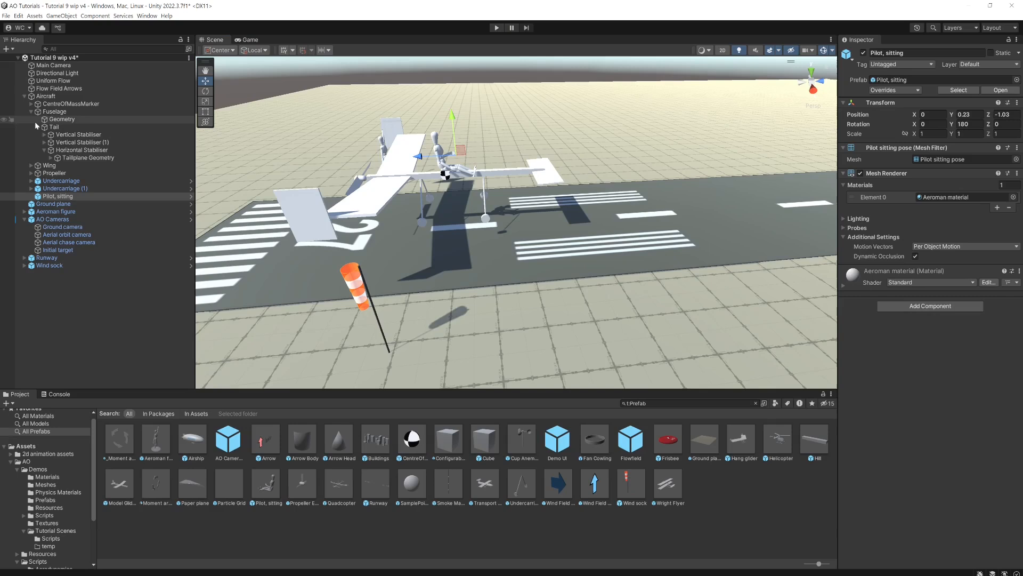
left_click(46, 97)
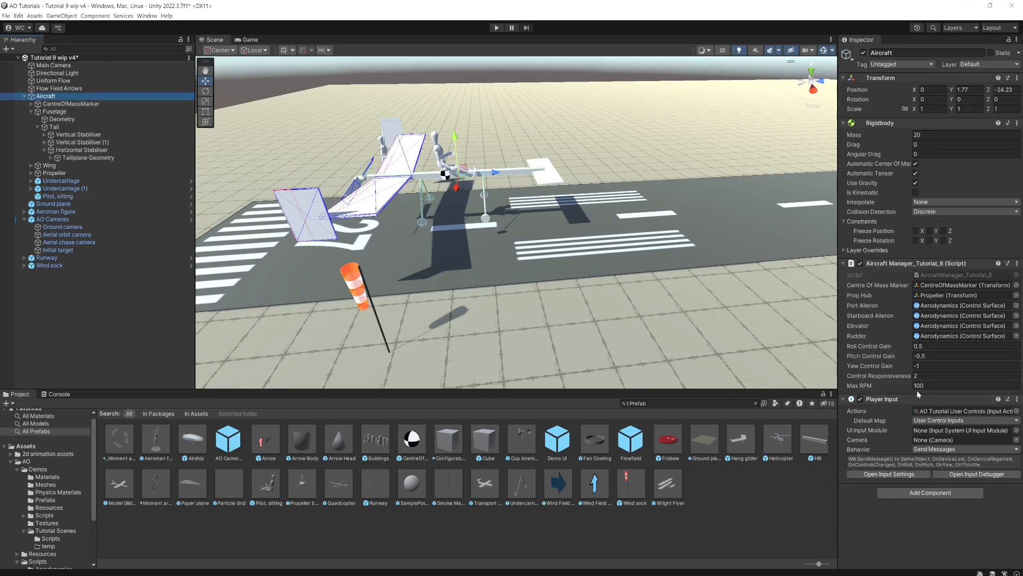
left_click(933, 384)
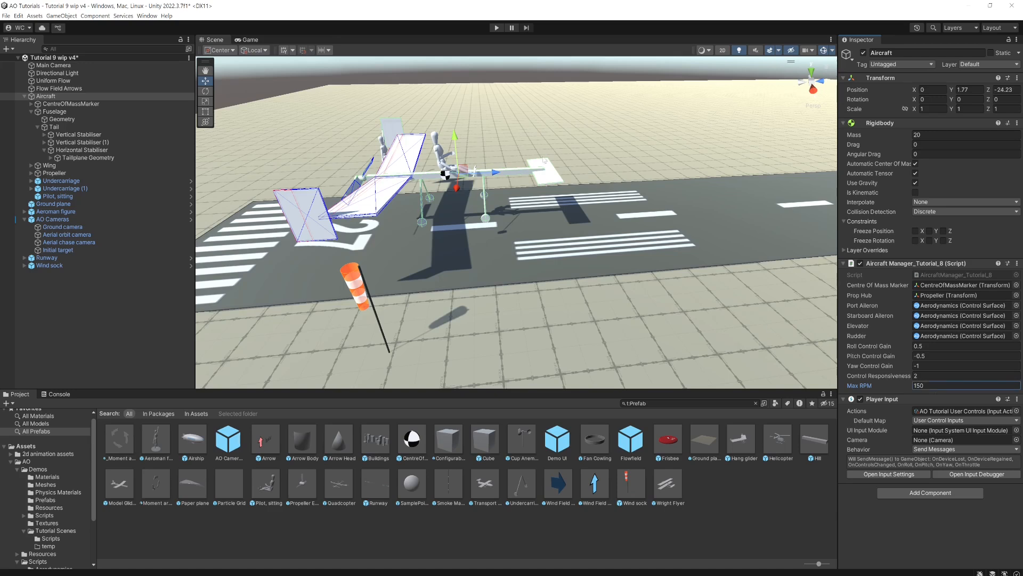
Step: Set the Lift Arrow sensitivity to 0.02 on both propeller blades and test-fly the aircraft, changing the camera view in flight
left_click(31, 173, "alt")
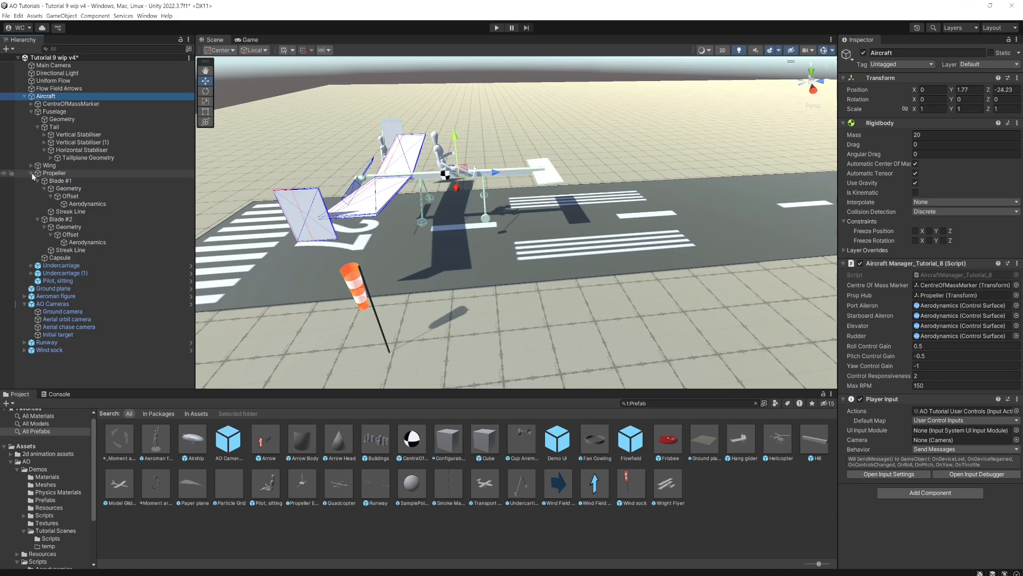
left_click(84, 205)
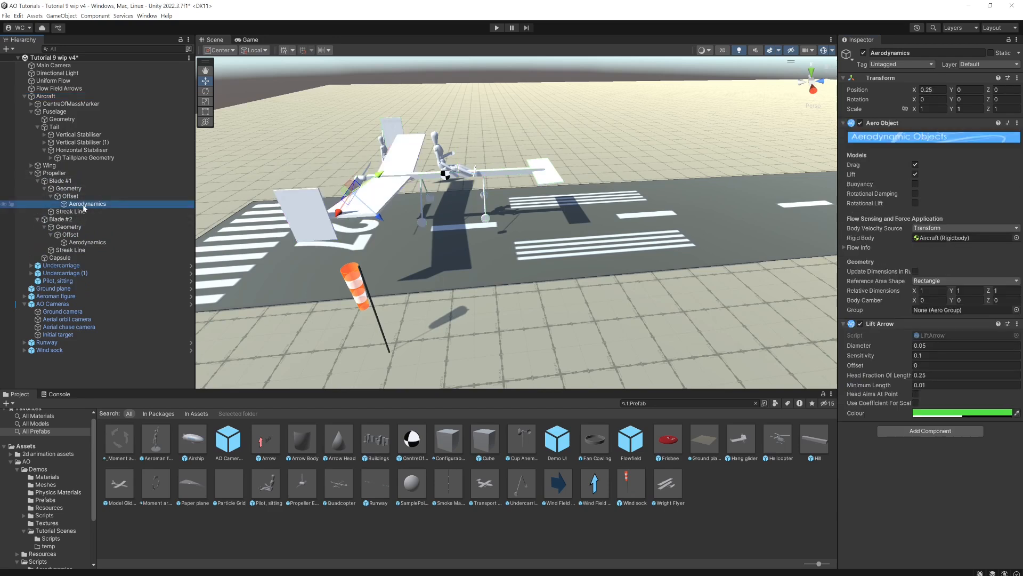
left_click(84, 243, "ctrl")
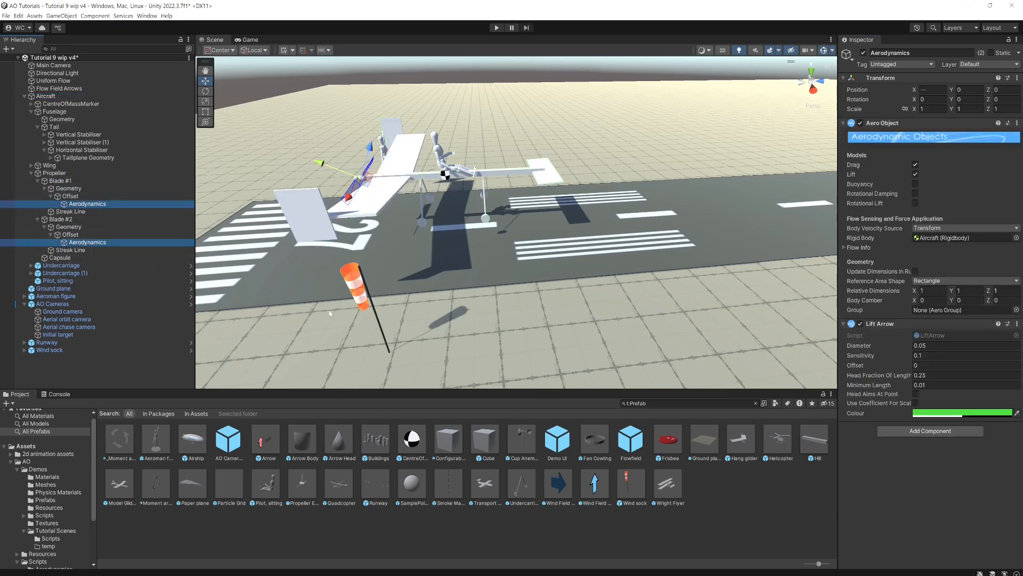
left_click(934, 354)
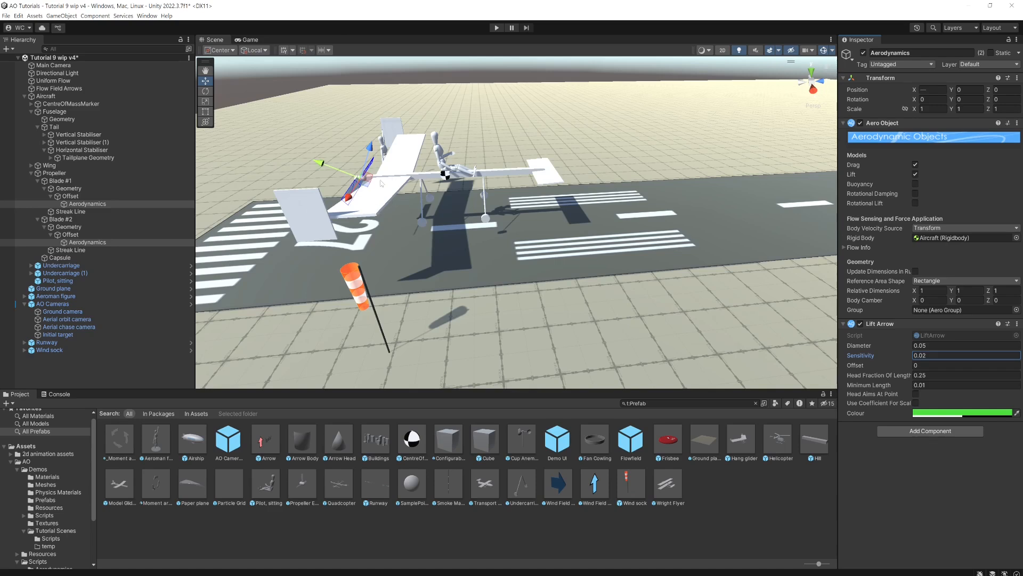
left_click(497, 28)
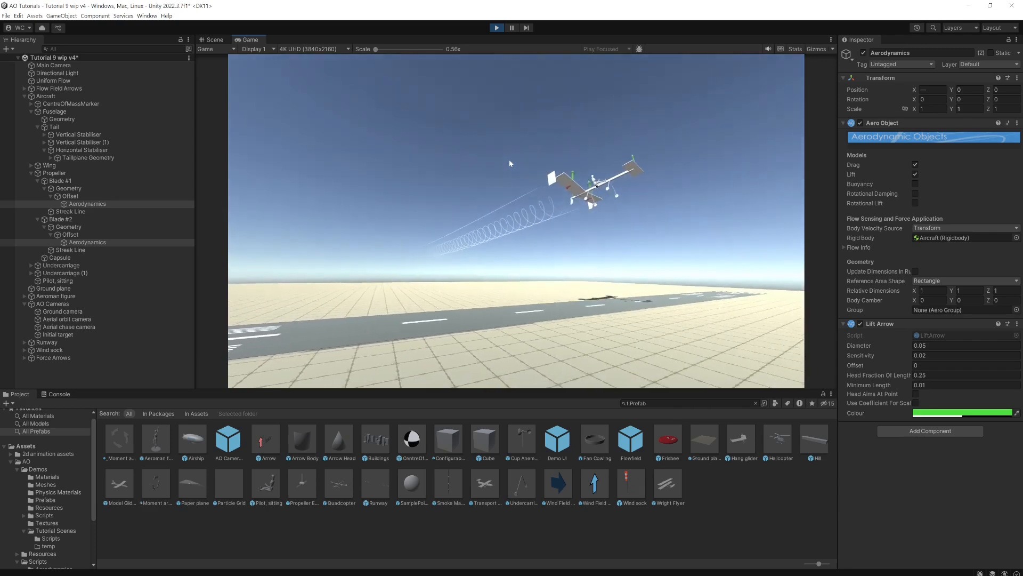
key("c")
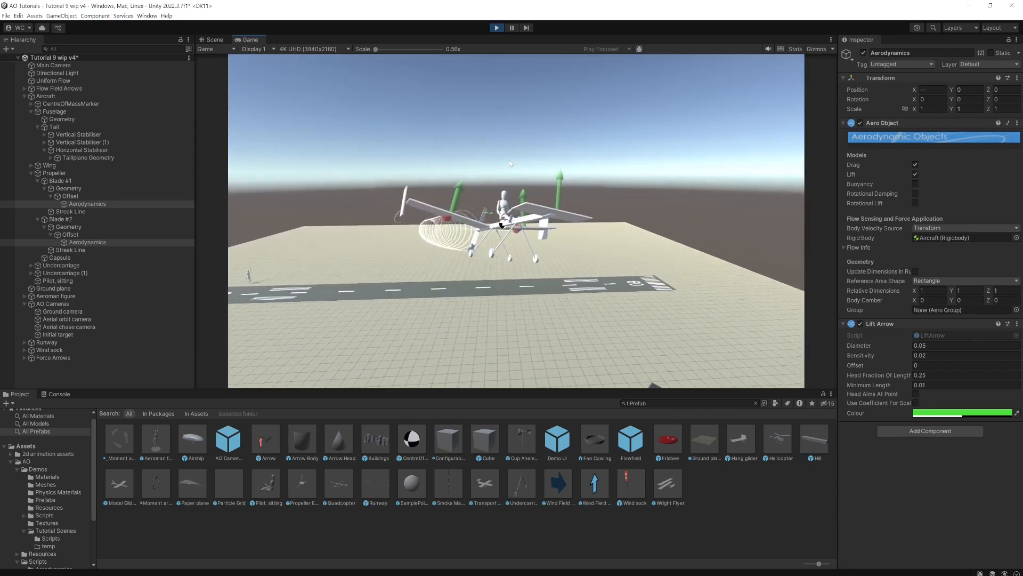